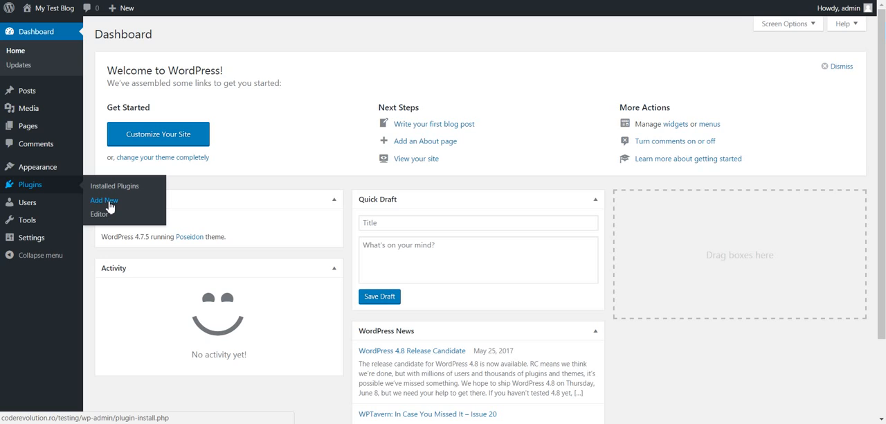
# Upload newsomatic-news-post-generator.zip as a new plugin and install it
pyautogui.click(111, 205)
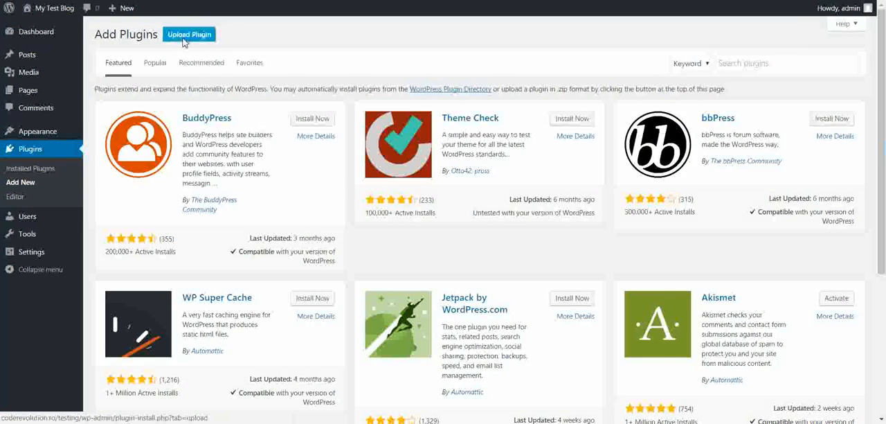
pyautogui.click(189, 34)
pyautogui.click(405, 127)
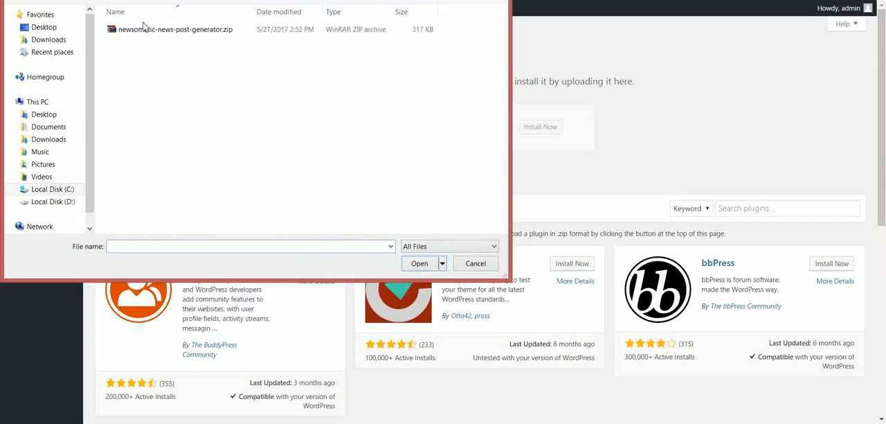
pyautogui.doubleClick(146, 27)
pyautogui.click(539, 128)
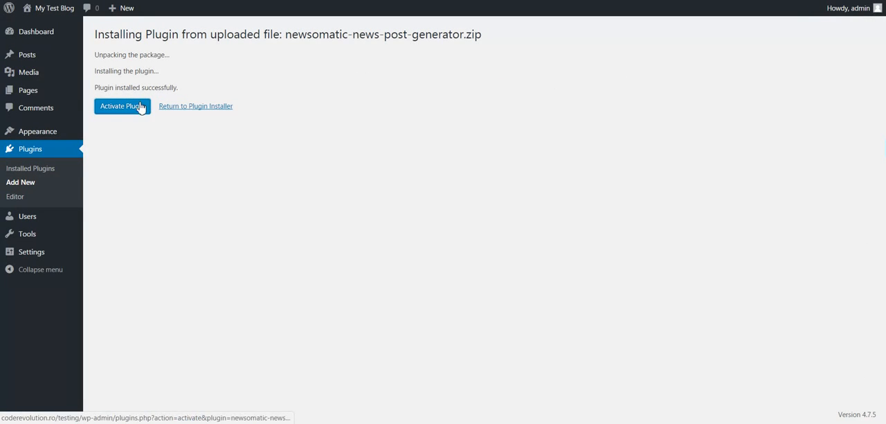
# Activate the installed Newsomatic plugin and open its main settings
pyautogui.click(147, 108)
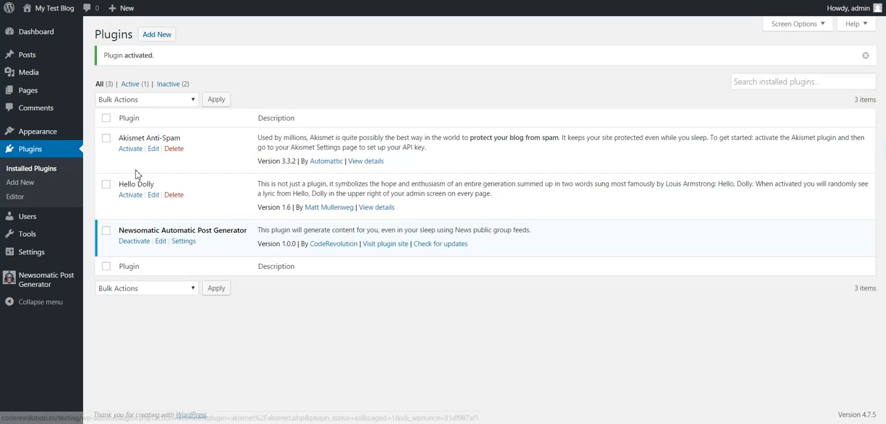
pyautogui.click(184, 241)
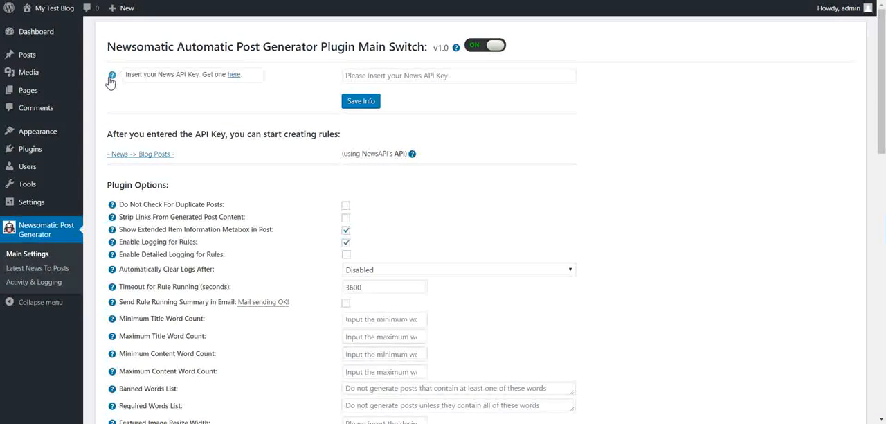
# Switch to the News API account page and log out of the account
pyautogui.click(364, 75)
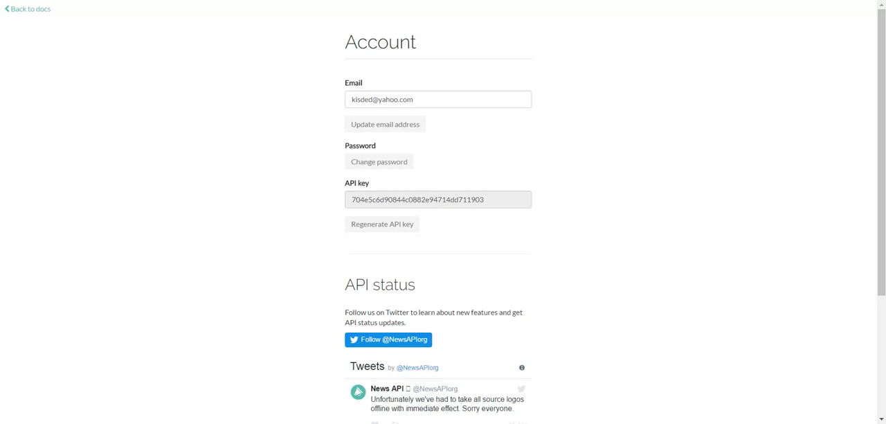
pyautogui.scroll(-3, 287, 160)
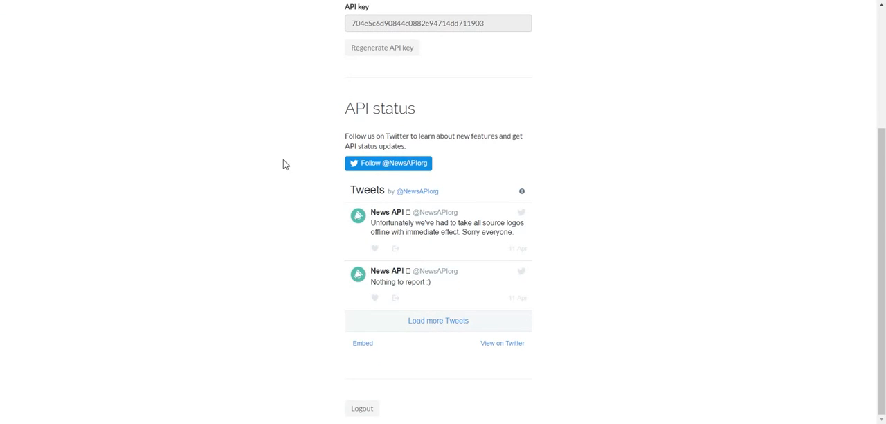
pyautogui.click(359, 409)
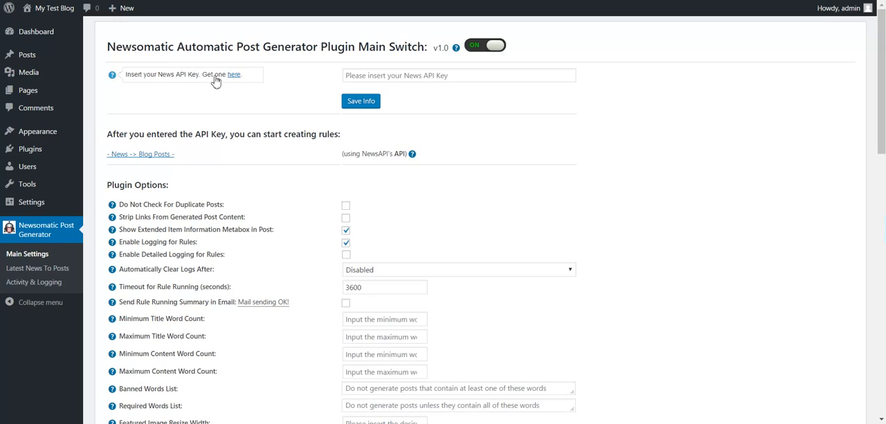
# Inspect the email and password fields of the News API registration form, and return to the site's home page
pyautogui.click(236, 76)
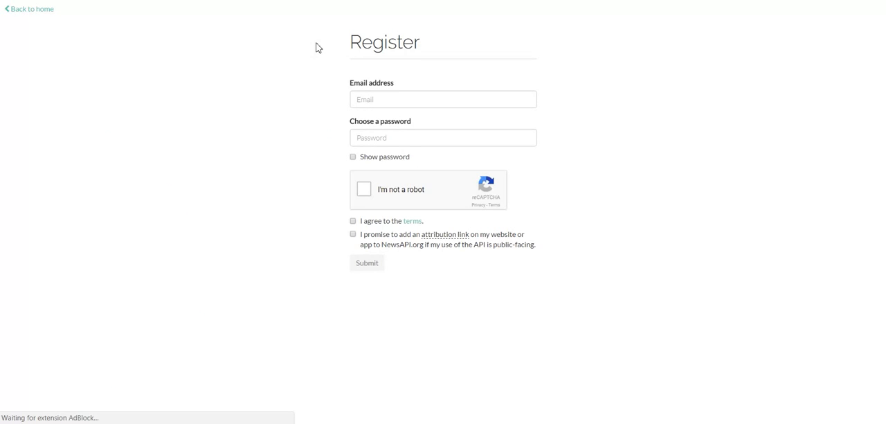
pyautogui.click(371, 99)
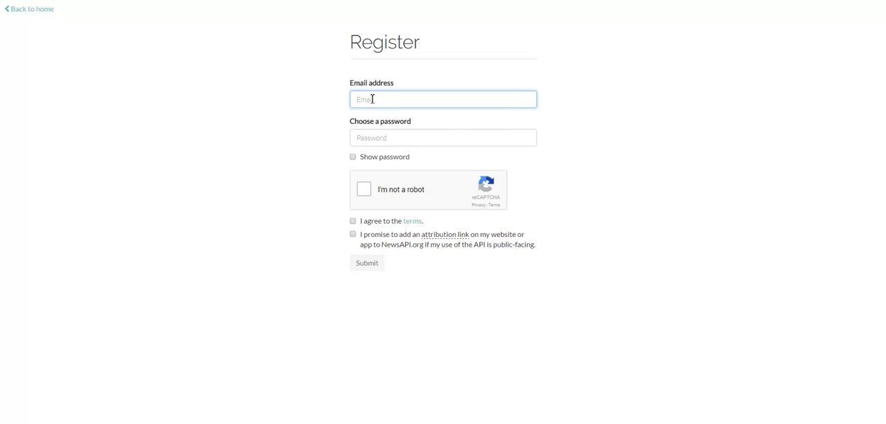
pyautogui.click(374, 141)
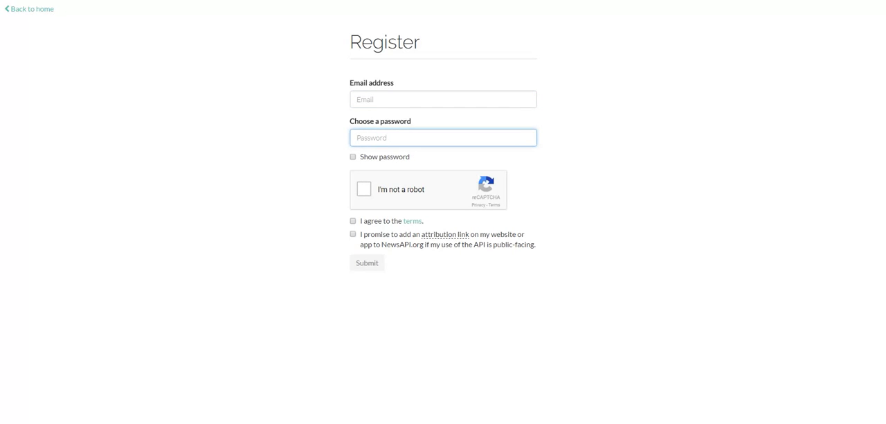
pyautogui.click(48, 10)
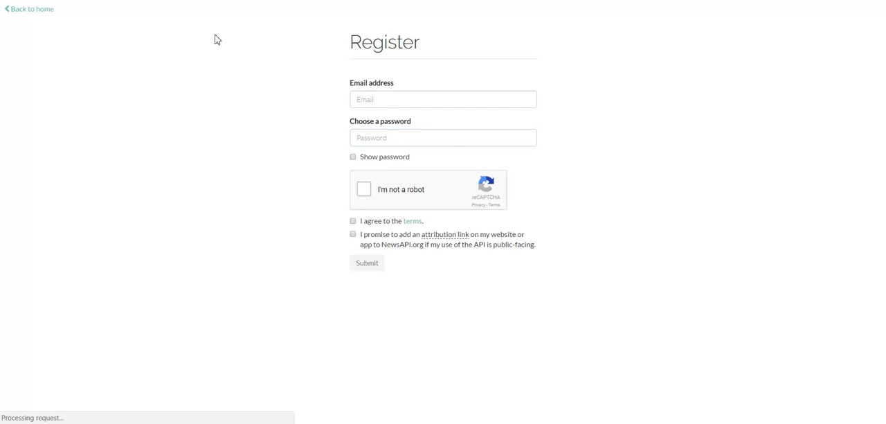
# Log in to News API with the account's email address and password
pyautogui.click(641, 25)
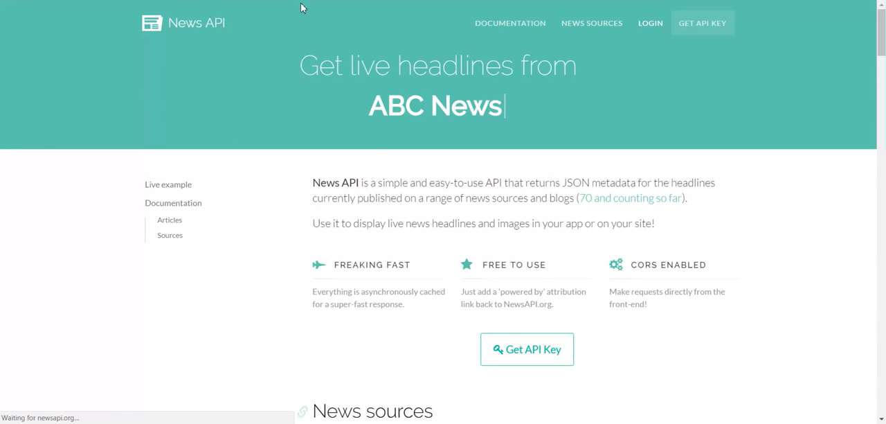
pyautogui.write('kis')
pyautogui.press('Down')
pyautogui.press('Tab')
pyautogui.write('•')
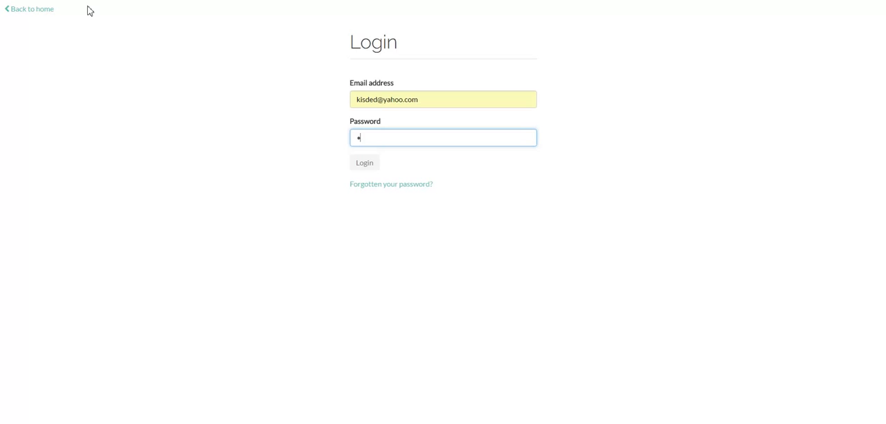
pyautogui.press('Return')
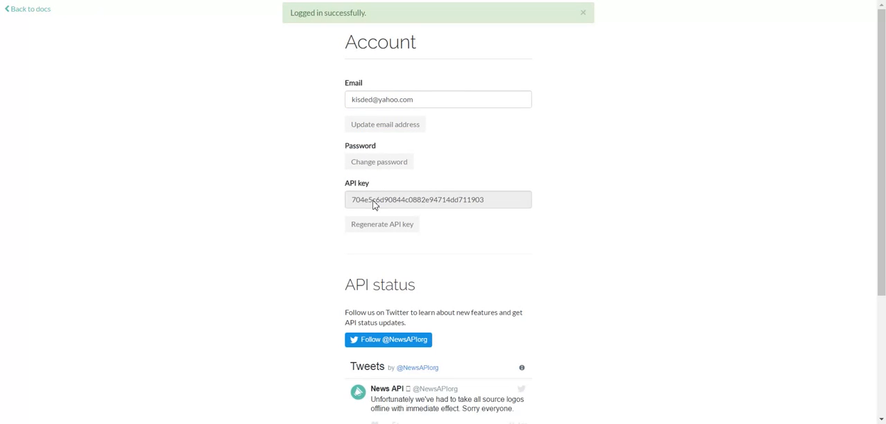
# Copy the API key from the News API account into the plugin's NewsAPI API Key setting and save it
pyautogui.click(375, 201)
pyautogui.hotkey('ctrl', 'c')
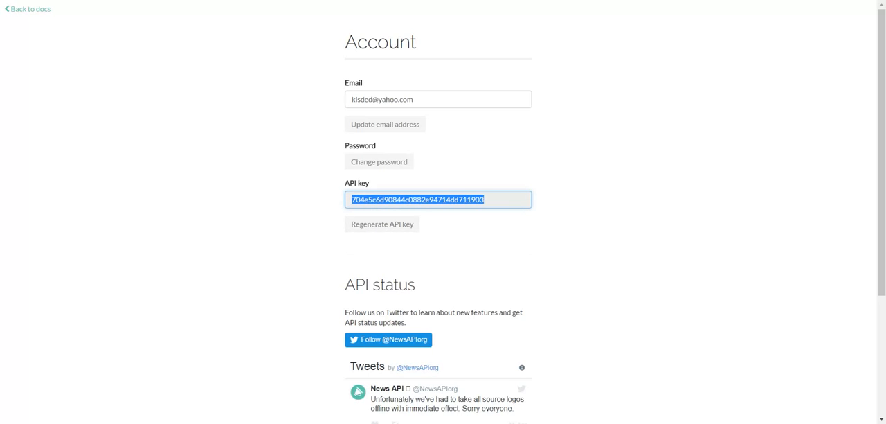
pyautogui.hotkey('ctrl', 'shift', 'Tab')
pyautogui.click(352, 74)
pyautogui.hotkey('ctrl', 'v')
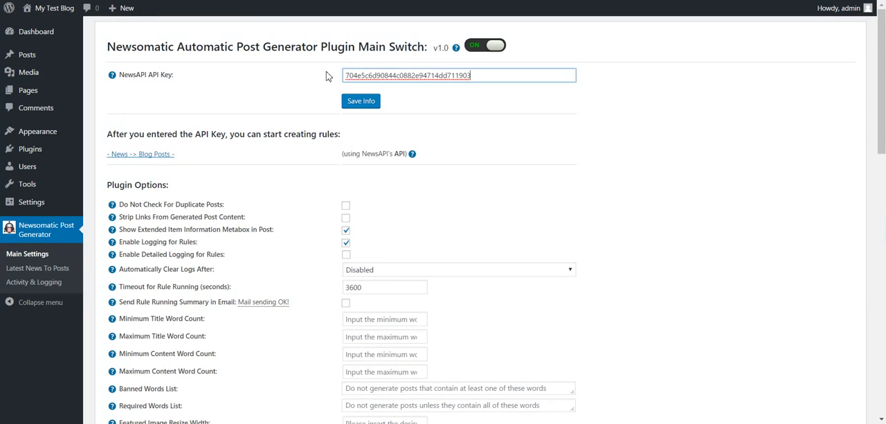
pyautogui.click(358, 102)
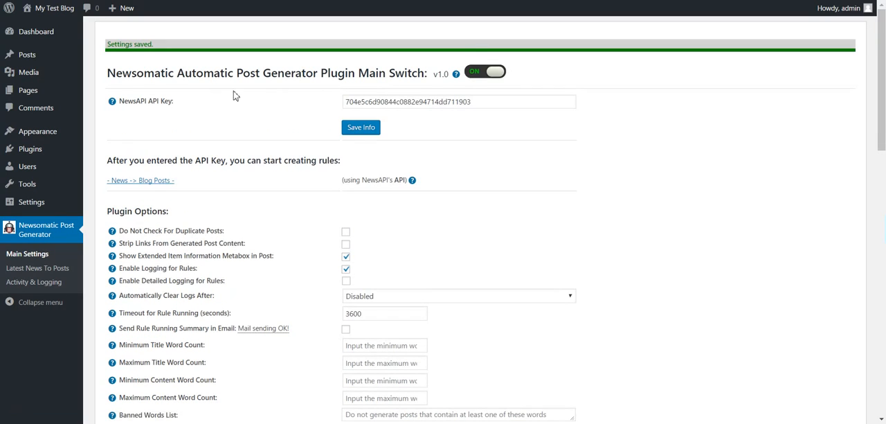
# Open the Latest News To Posts rules and browse the article sources offered for a new rule
pyautogui.click(52, 271)
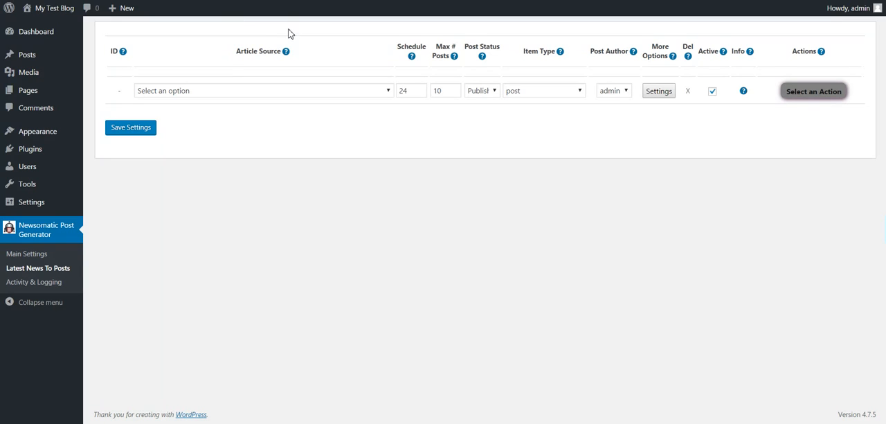
pyautogui.click(242, 95)
pyautogui.scroll(-3, 235, 135)
pyautogui.scroll(-3, 235, 134)
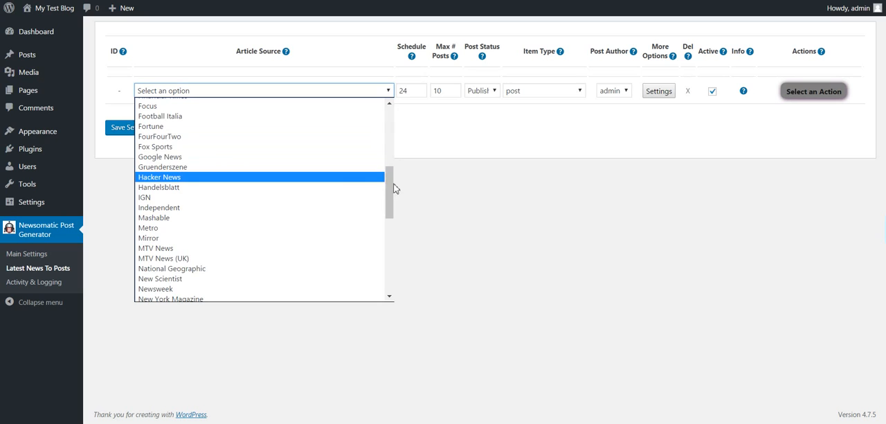
pyautogui.moveTo(390, 182); pyautogui.dragTo(380, 108)
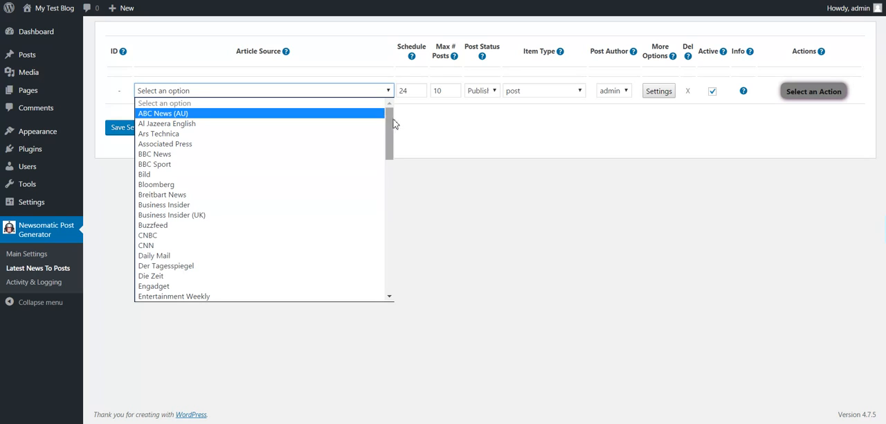
pyautogui.click(414, 140)
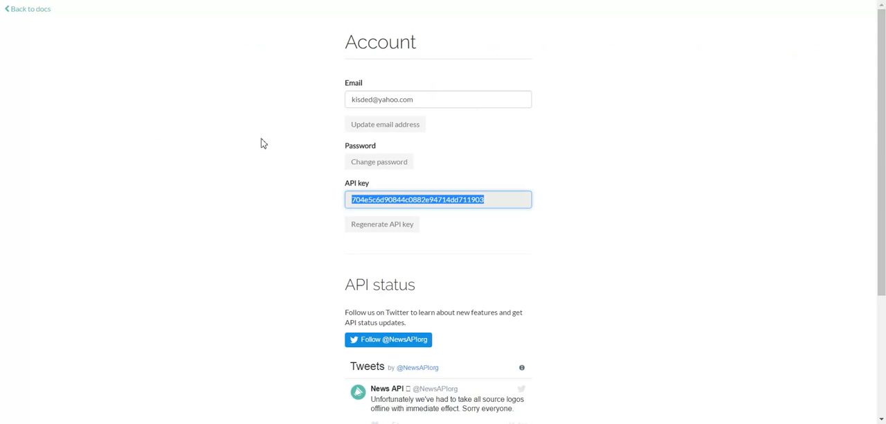
# Go to the News API website and examine its full list of news sources
pyautogui.click(40, 11)
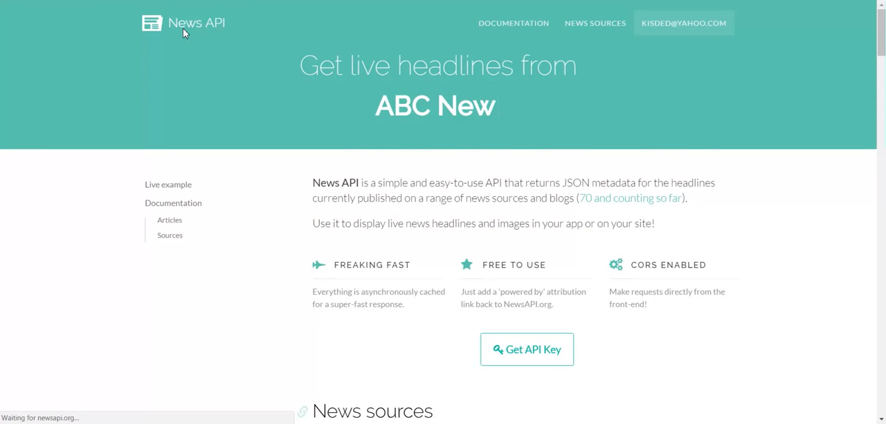
pyautogui.scroll(-3, 231, 81)
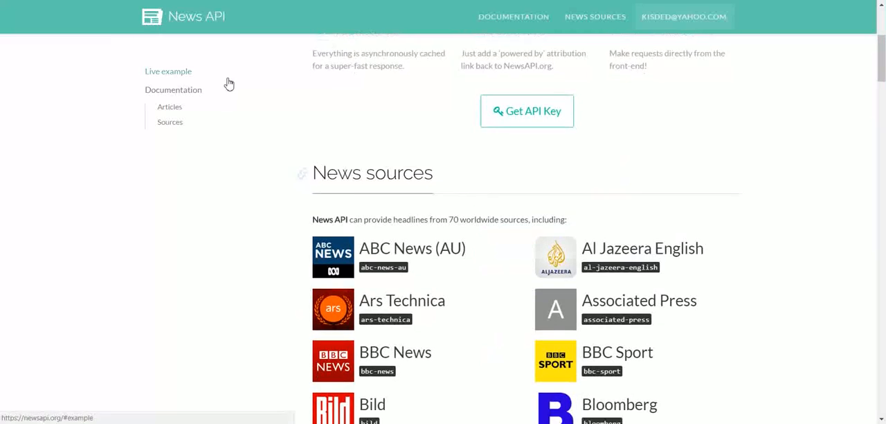
pyautogui.scroll(-2, 230, 84)
pyautogui.scroll(-2, 367, 223)
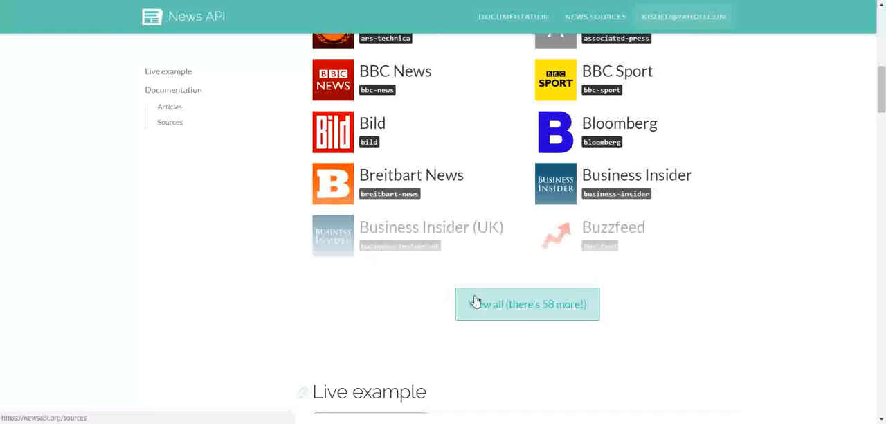
pyautogui.click(476, 301)
pyautogui.scroll(-2, 397, 248)
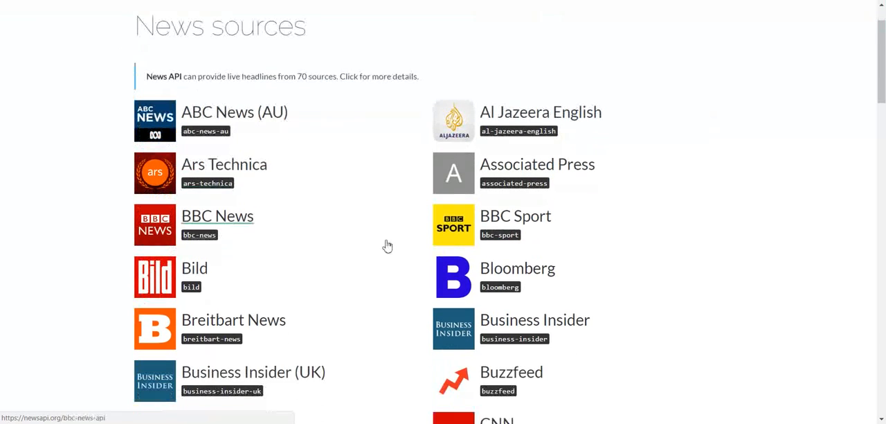
pyautogui.scroll(-1, 235, 166)
pyautogui.scroll(-4, 239, 171)
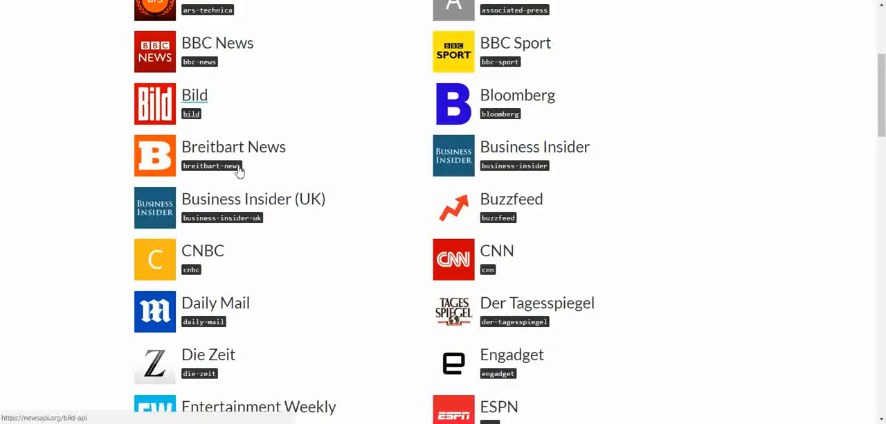
pyautogui.scroll(-4, 239, 171)
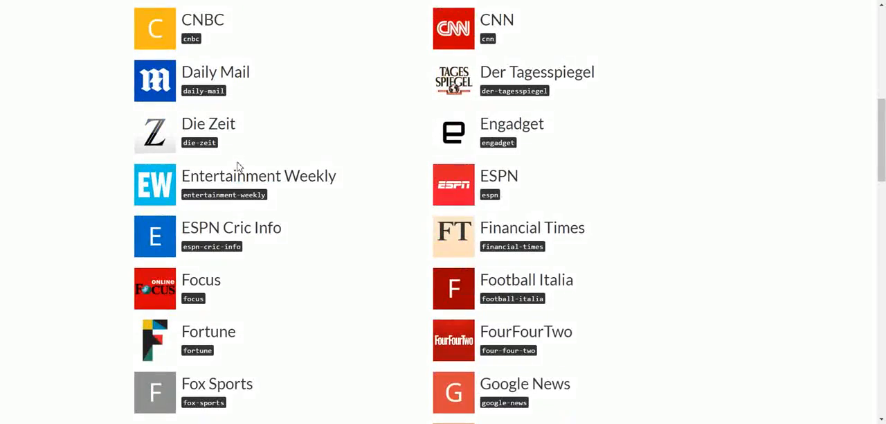
pyautogui.scroll(-6, 239, 167)
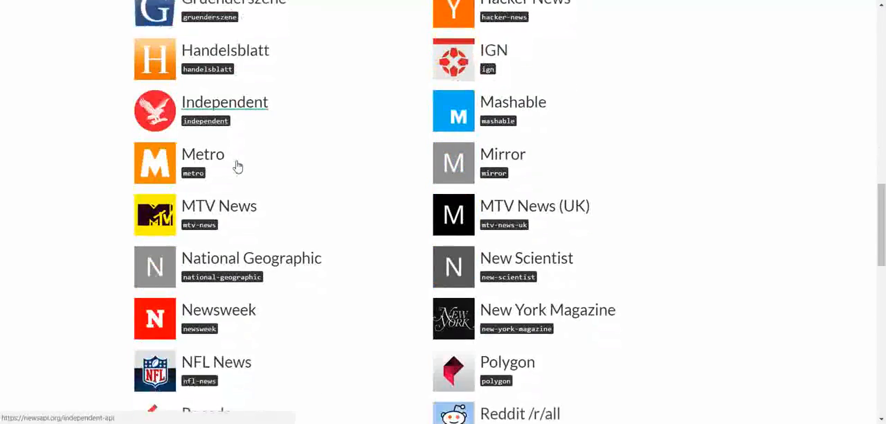
pyautogui.scroll(-8, 237, 164)
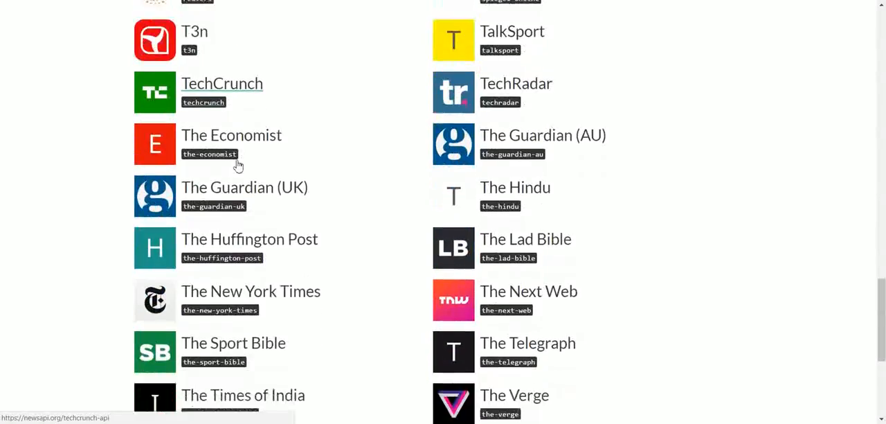
pyautogui.scroll(20, 237, 164)
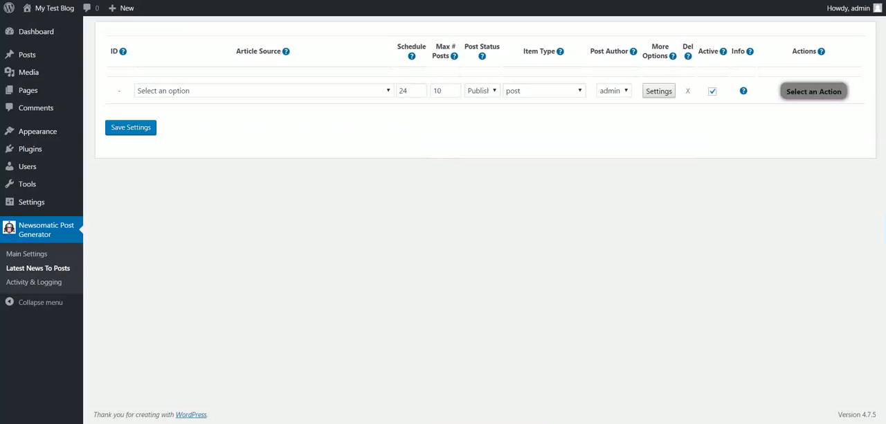
# Set the new rule's article source to BBC News in the plugin, and select its schedule and maximum posts values
pyautogui.click(184, 93)
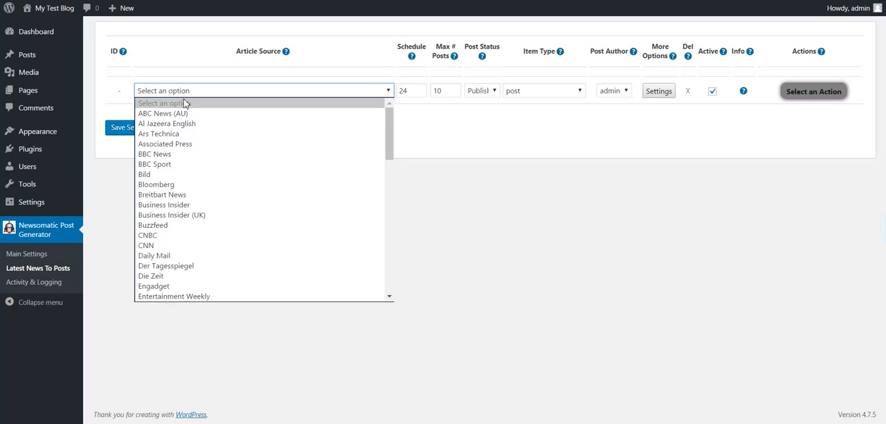
pyautogui.click(170, 154)
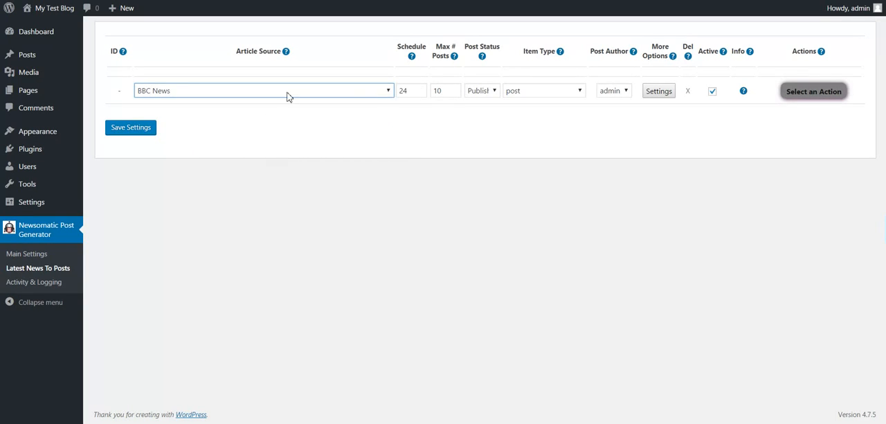
pyautogui.doubleClick(402, 92)
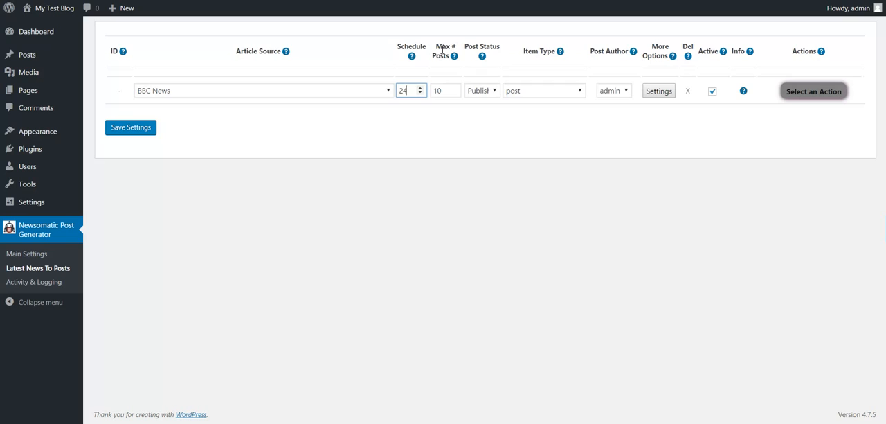
pyautogui.doubleClick(438, 92)
# Set the BBC News rule's post status to Published, with item type post and admin as post author
pyautogui.click(483, 90)
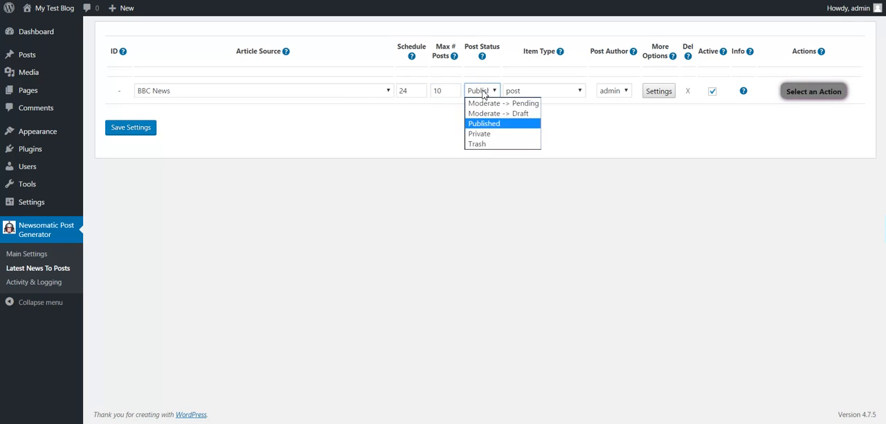
pyautogui.click(484, 126)
pyautogui.click(527, 92)
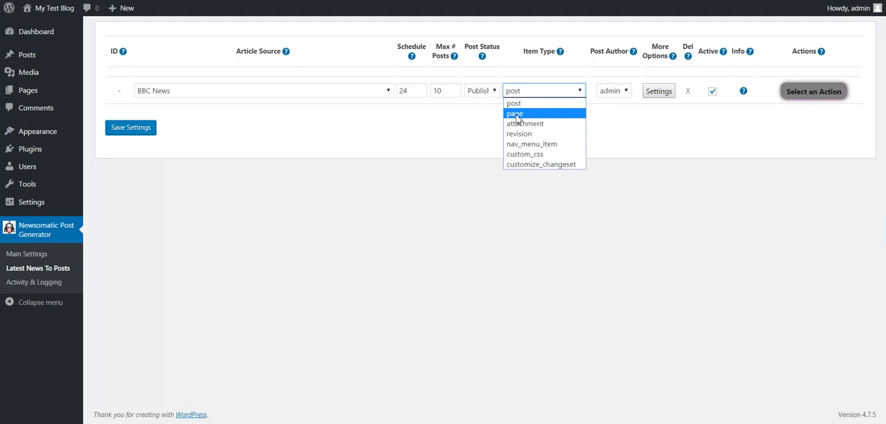
pyautogui.click(613, 91)
pyautogui.click(611, 102)
# Open the new rule's advanced settings and read the shortcodes supported by the generated post title and content
pyautogui.click(659, 91)
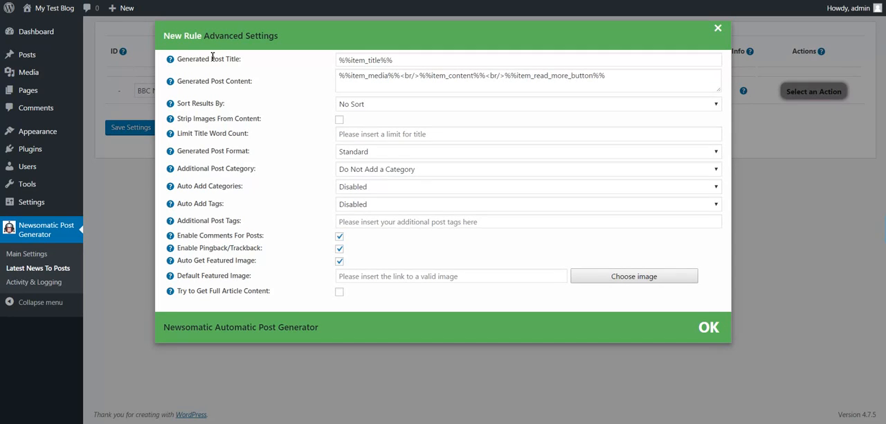
pyautogui.moveTo(397, 61); pyautogui.dragTo(340, 60)
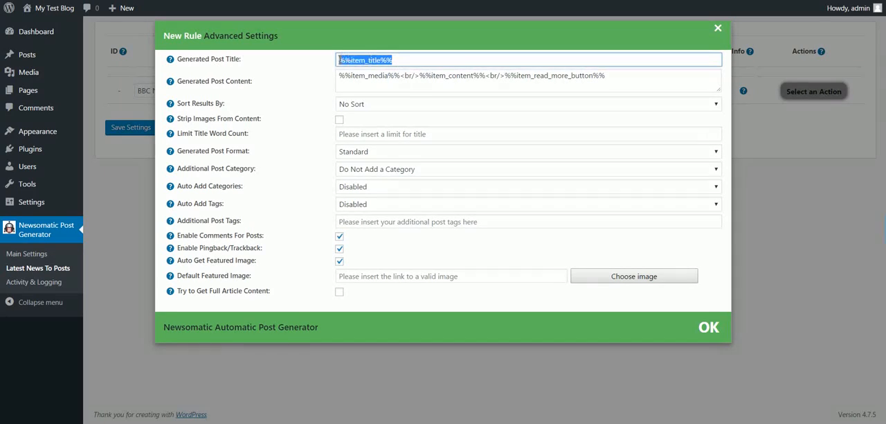
pyautogui.moveTo(170, 60)
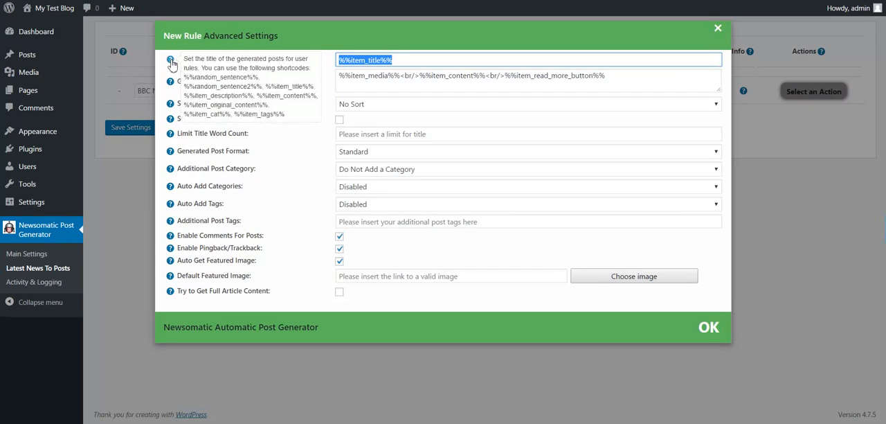
pyautogui.moveTo(185, 76); pyautogui.dragTo(274, 111)
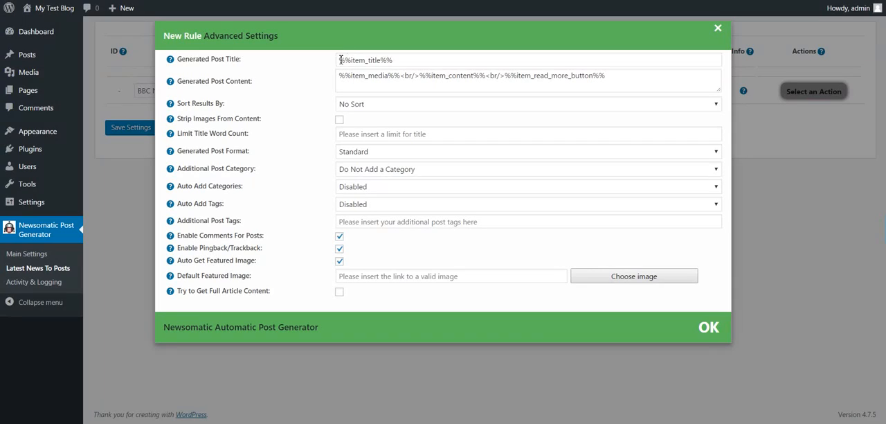
pyautogui.moveTo(341, 59); pyautogui.dragTo(389, 60)
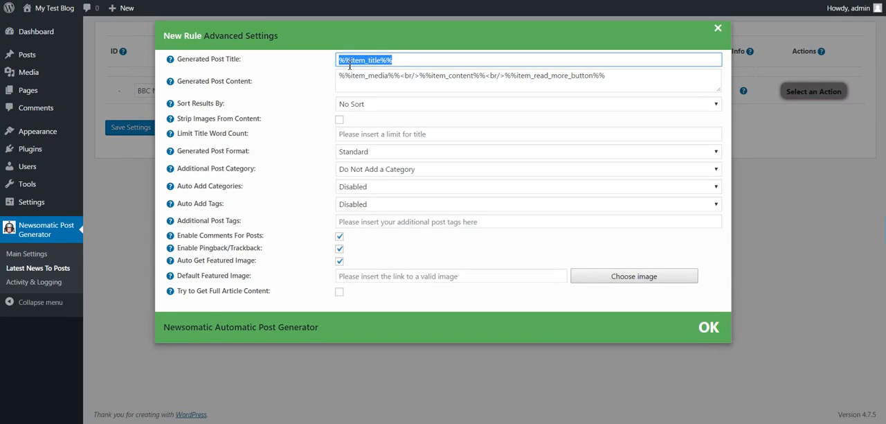
pyautogui.moveTo(193, 82); pyautogui.dragTo(254, 81)
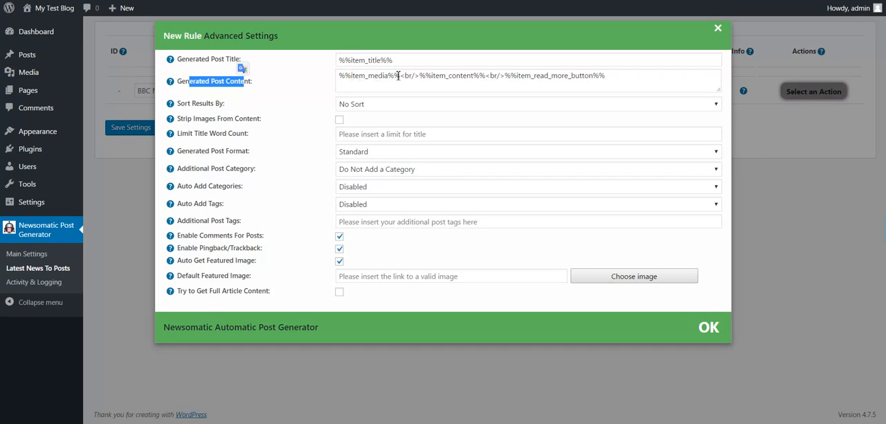
pyautogui.moveTo(171, 81)
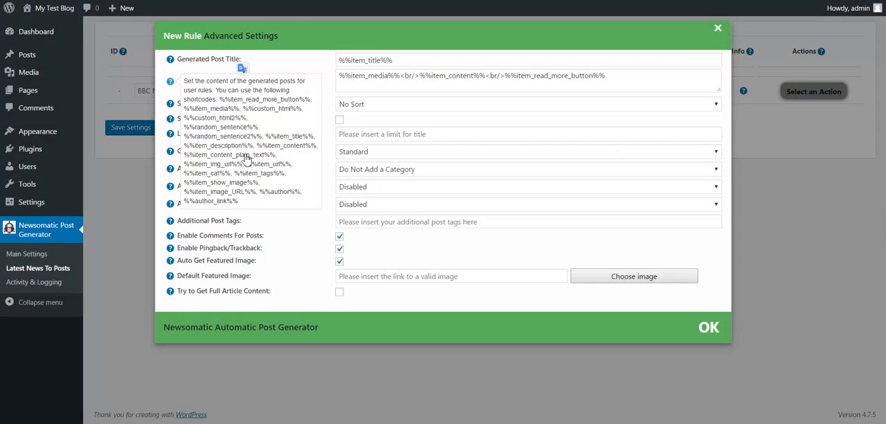
# Examine the media, content and read more button shortcodes used in the Generated Post Content template
pyautogui.click(365, 74)
pyautogui.doubleClick(365, 74)
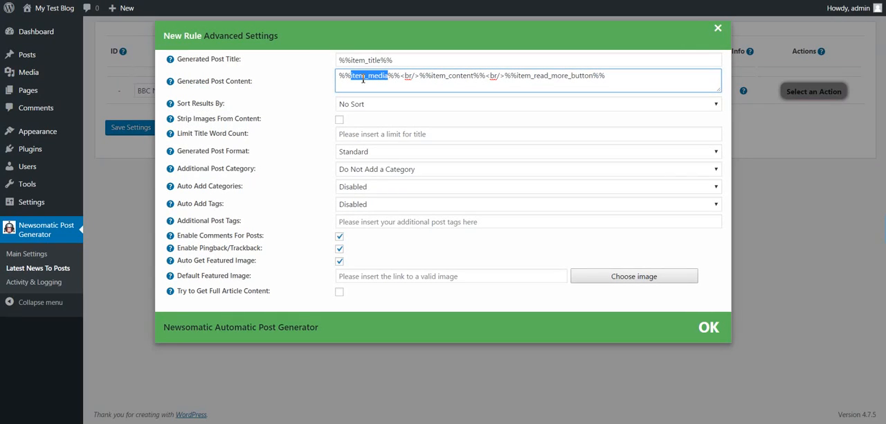
pyautogui.doubleClick(445, 77)
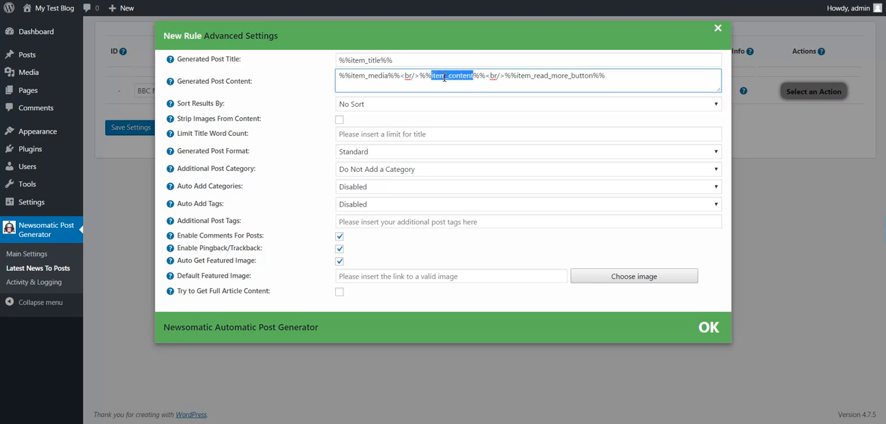
pyautogui.doubleClick(538, 77)
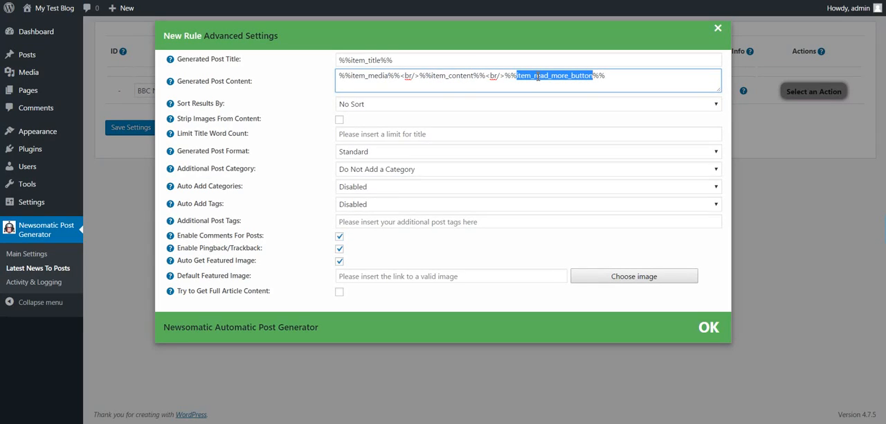
pyautogui.moveTo(508, 76); pyautogui.dragTo(622, 75)
# Try adding custom text after the read more button shortcode in Generated Post Content, and delete it again
pyautogui.click(611, 77)
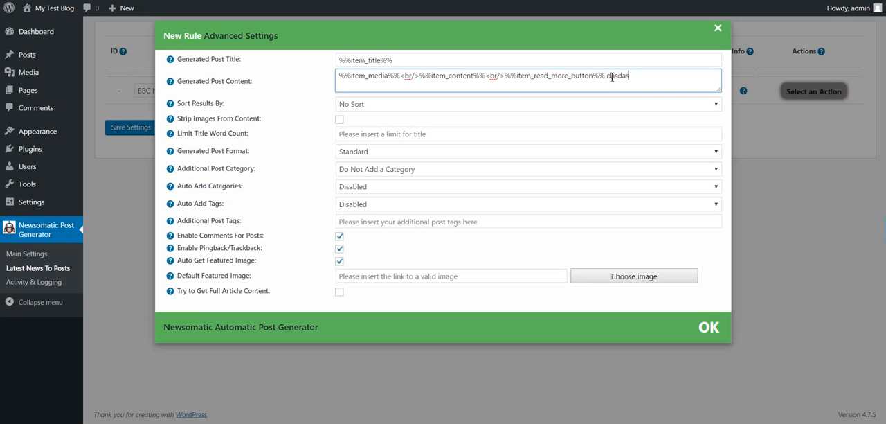
pyautogui.press('BackSpace')
pyautogui.press('BackSpace')
pyautogui.press('BackSpace')
# Review the rule's options for result sorting, image stripping, title word limit, post format and additional post category
pyautogui.click(355, 105)
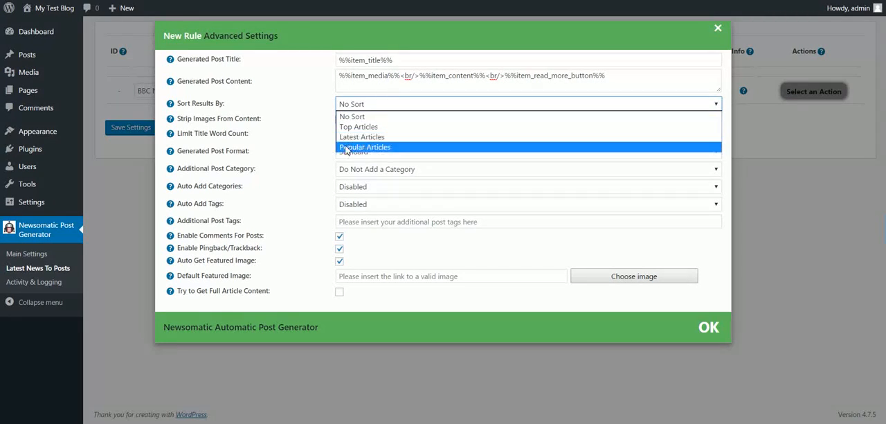
pyautogui.click(298, 143)
pyautogui.moveTo(192, 119); pyautogui.dragTo(239, 122)
pyautogui.click(209, 133)
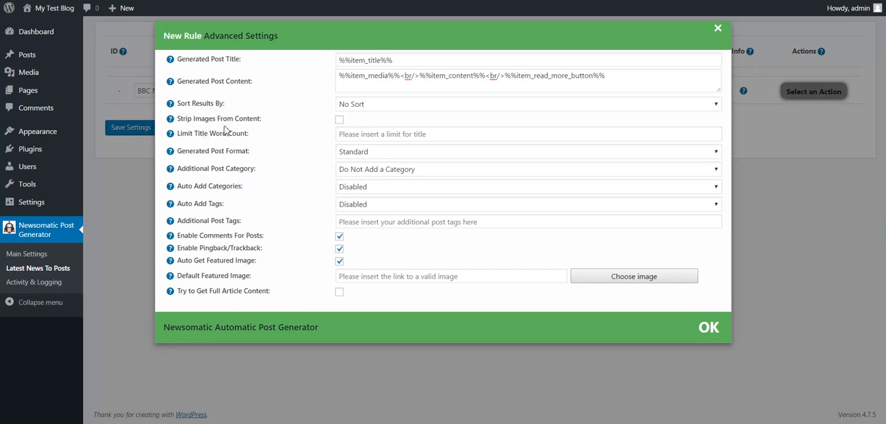
pyautogui.click(345, 137)
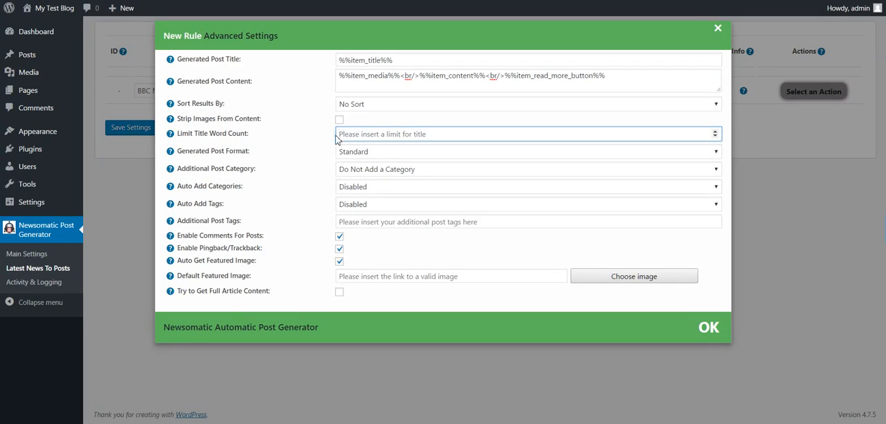
pyautogui.moveTo(196, 151); pyautogui.dragTo(236, 151)
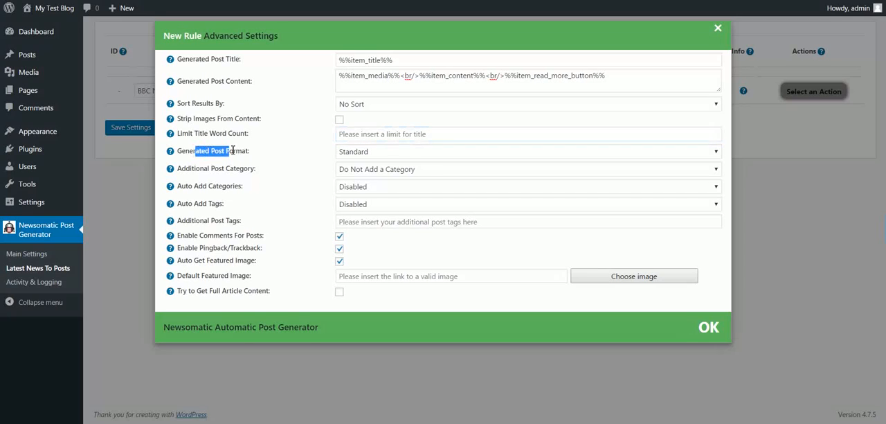
pyautogui.click(351, 156)
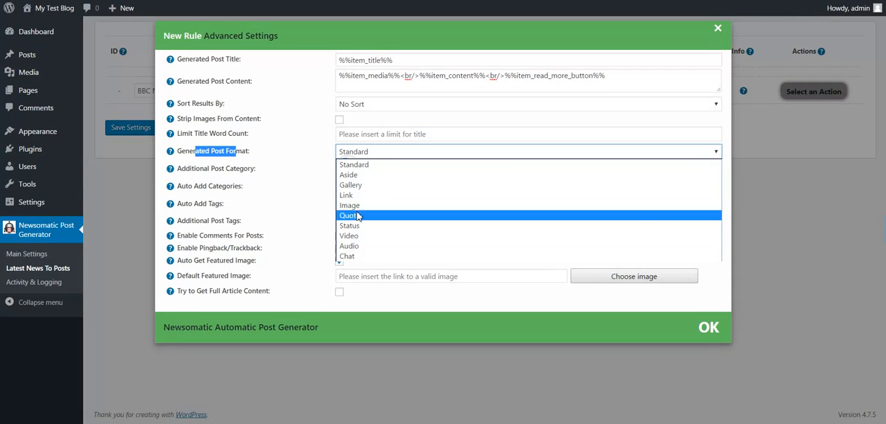
pyautogui.click(285, 172)
pyautogui.click(285, 173)
pyautogui.click(376, 174)
pyautogui.click(311, 183)
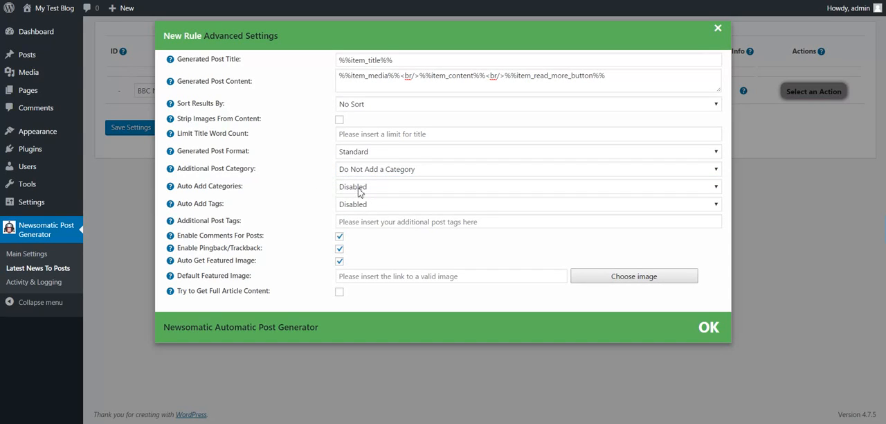
# Review the rule's options for automatic categories and tags, comments, pingbacks, featured image and full article content
pyautogui.click(359, 191)
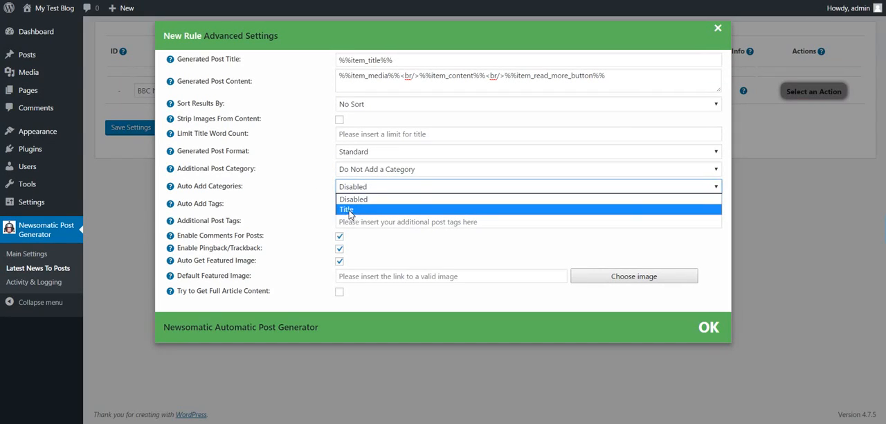
pyautogui.click(312, 206)
pyautogui.click(361, 207)
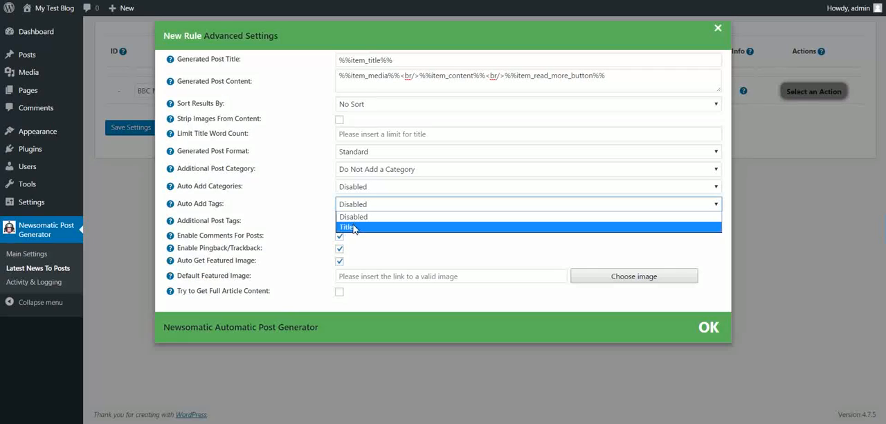
pyautogui.click(311, 223)
pyautogui.click(359, 222)
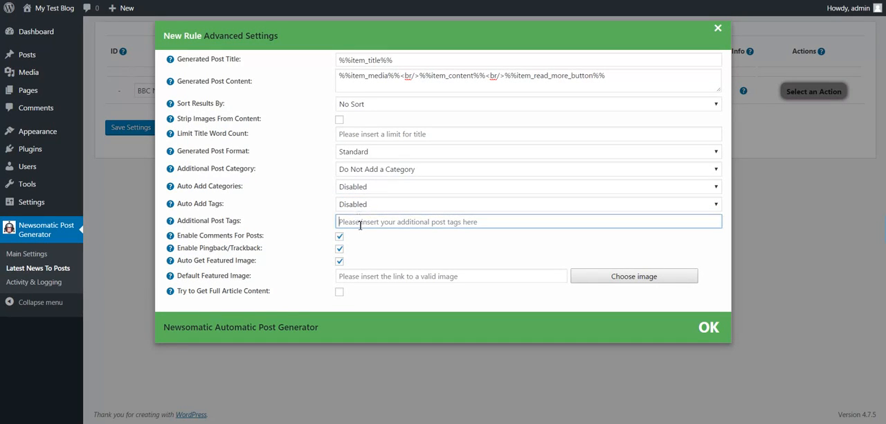
pyautogui.doubleClick(205, 238)
pyautogui.moveTo(204, 238); pyautogui.dragTo(220, 252)
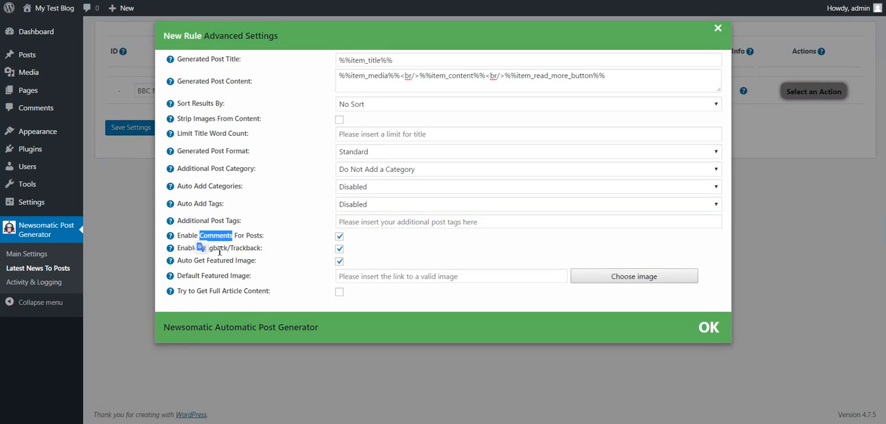
pyautogui.doubleClick(221, 261)
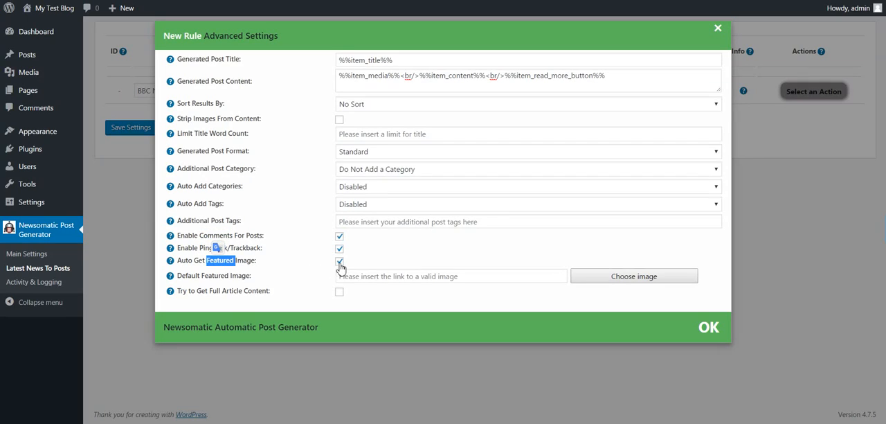
pyautogui.click(310, 274)
pyautogui.moveTo(198, 277); pyautogui.dragTo(262, 276)
pyautogui.click(348, 277)
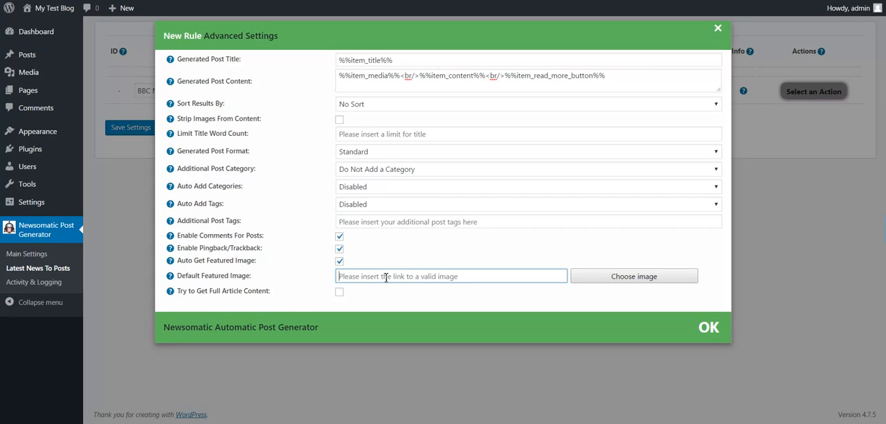
pyautogui.moveTo(195, 291); pyautogui.dragTo(270, 296)
pyautogui.click(313, 299)
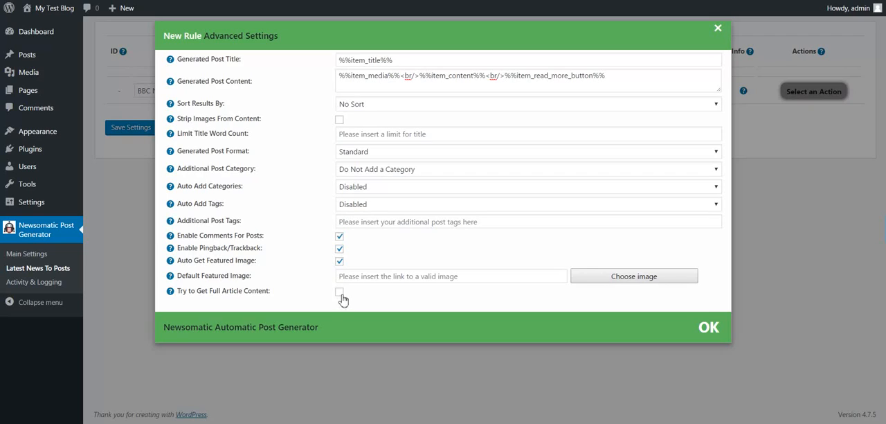
# Confirm the advanced settings and save the new BBC News rule
pyautogui.click(707, 330)
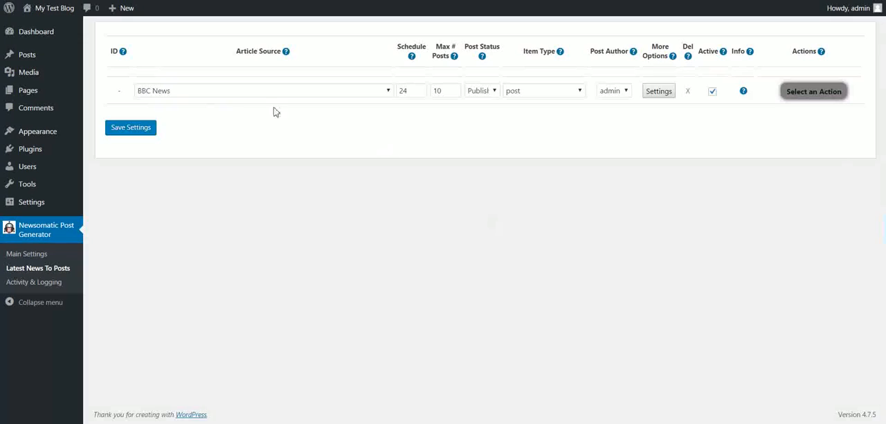
pyautogui.click(147, 127)
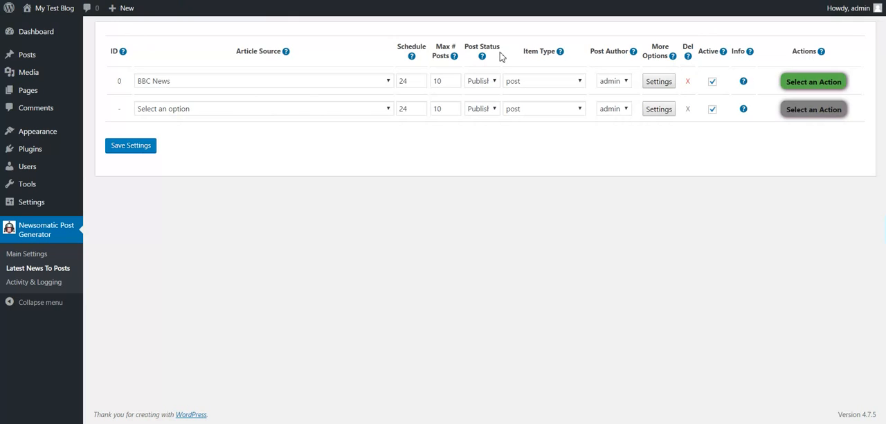
# Run the saved BBC News rule manually and check its run information
pyautogui.click(806, 82)
pyautogui.click(807, 101)
pyautogui.click(490, 41)
pyautogui.moveTo(746, 83)
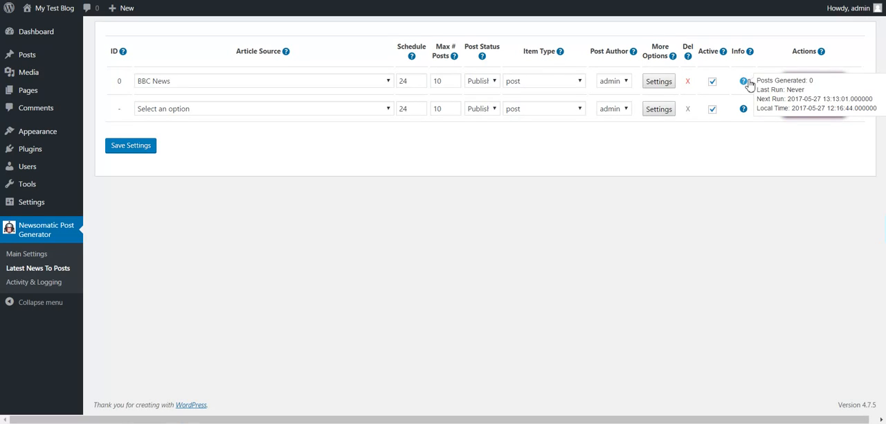
pyautogui.moveTo(790, 101); pyautogui.dragTo(859, 105)
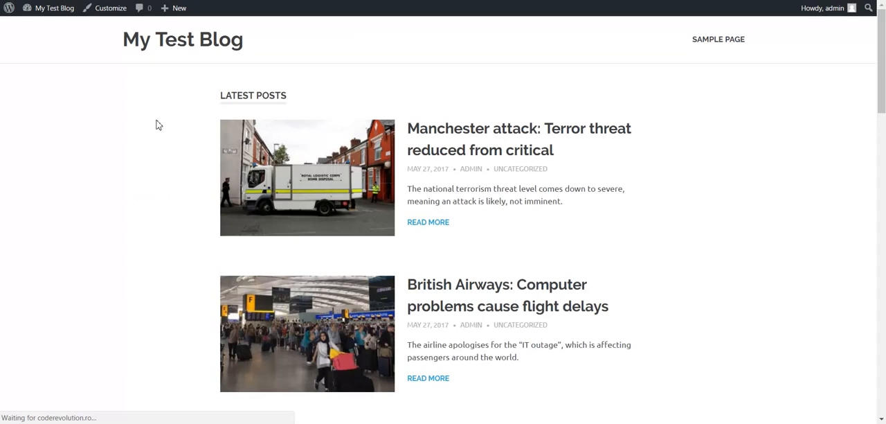
# Open the generated Manchester attack post on the blog and examine its image, text and Read More link
pyautogui.click(460, 139)
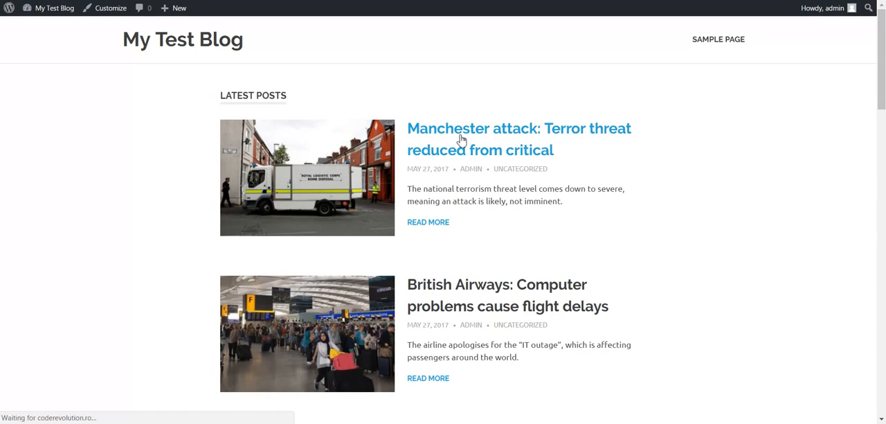
pyautogui.scroll(-2, 184, 164)
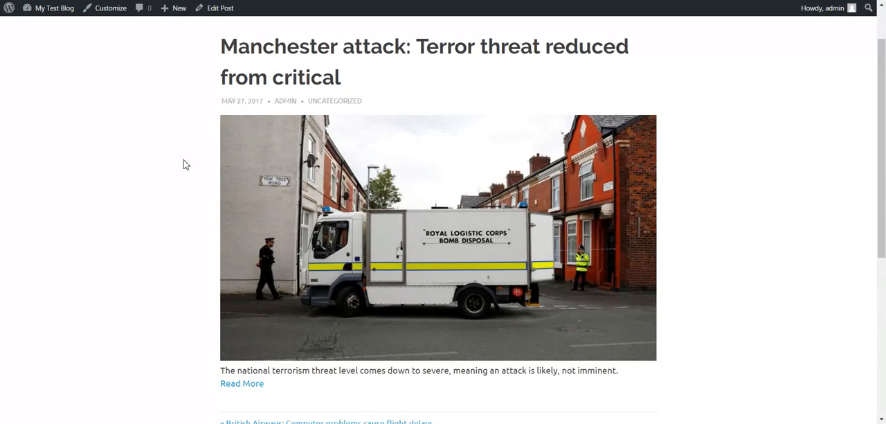
pyautogui.scroll(-3, 186, 164)
pyautogui.scroll(2, 185, 164)
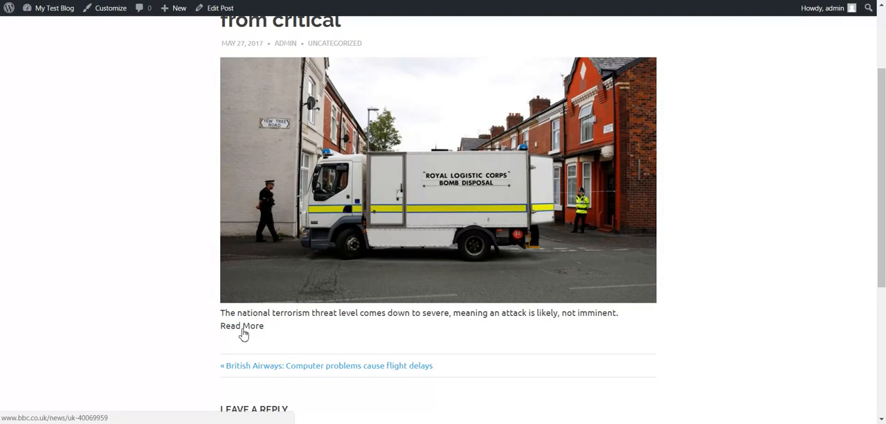
pyautogui.moveTo(346, 315); pyautogui.dragTo(576, 312)
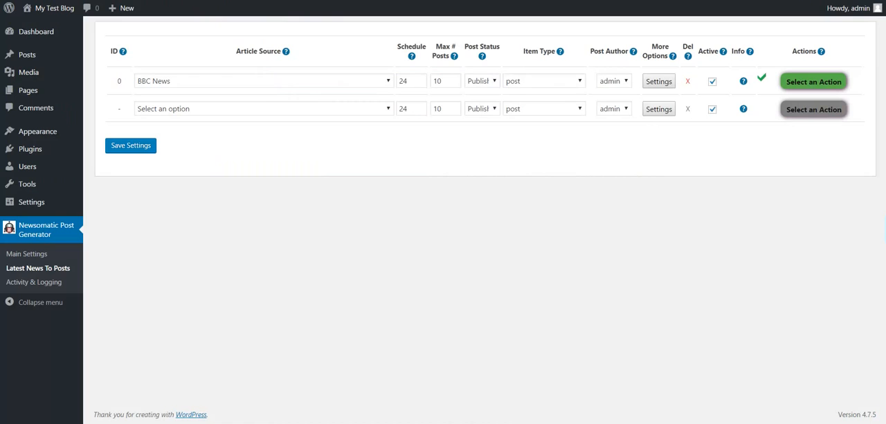
# Enable the attempt to get full article content in the BBC News rule's advanced settings
pyautogui.click(659, 81)
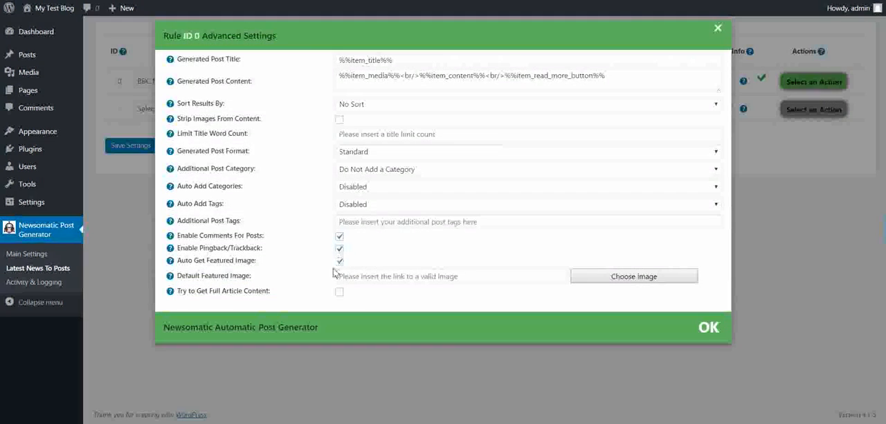
pyautogui.click(339, 292)
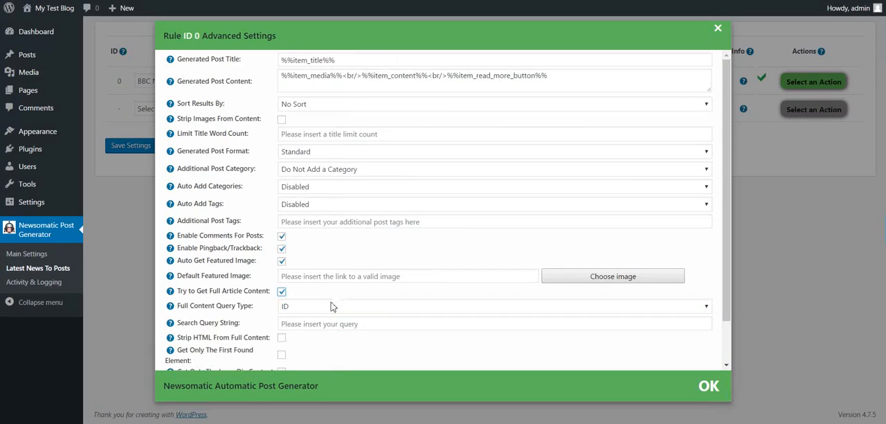
pyautogui.scroll(-2, 308, 284)
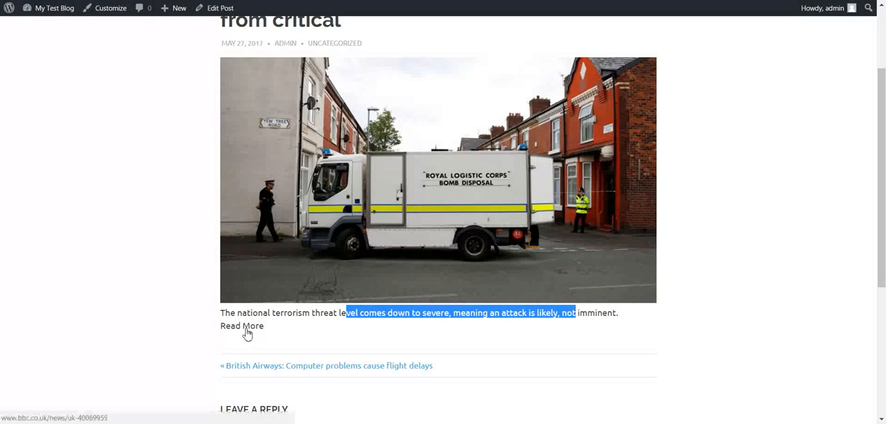
# Open the original BBC article from the generated post's Read More link and inspect the HTML of its introduction paragraph
pyautogui.rightClick(247, 332)
pyautogui.click(229, 327)
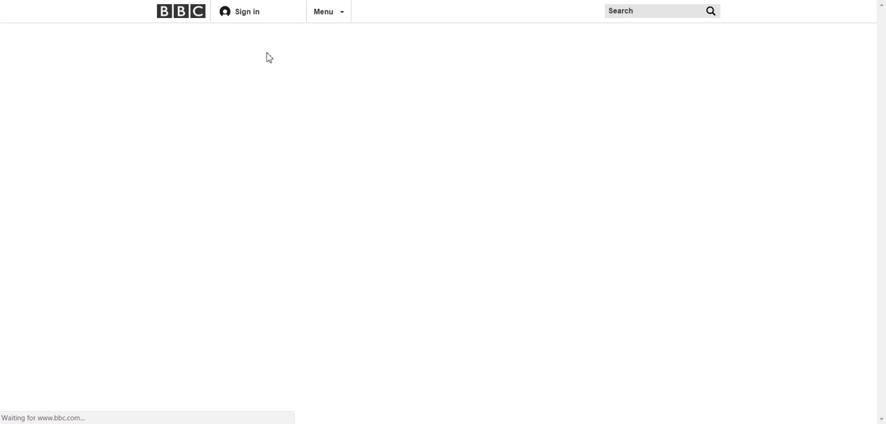
pyautogui.scroll(-3, 295, 250)
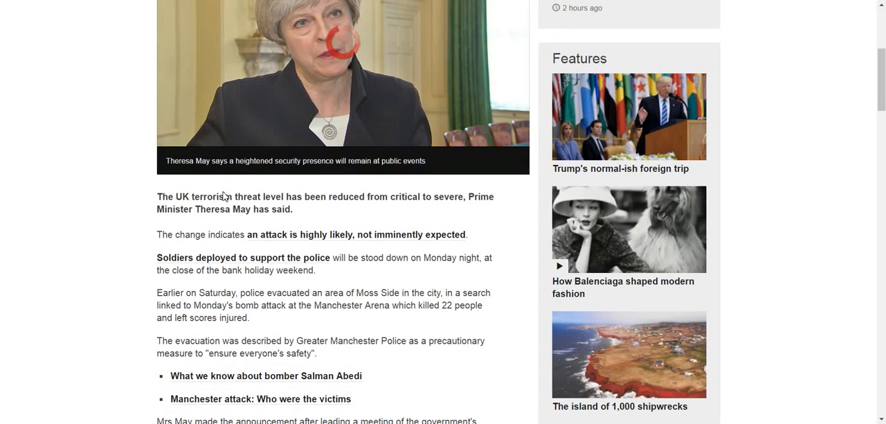
pyautogui.rightClick(225, 206)
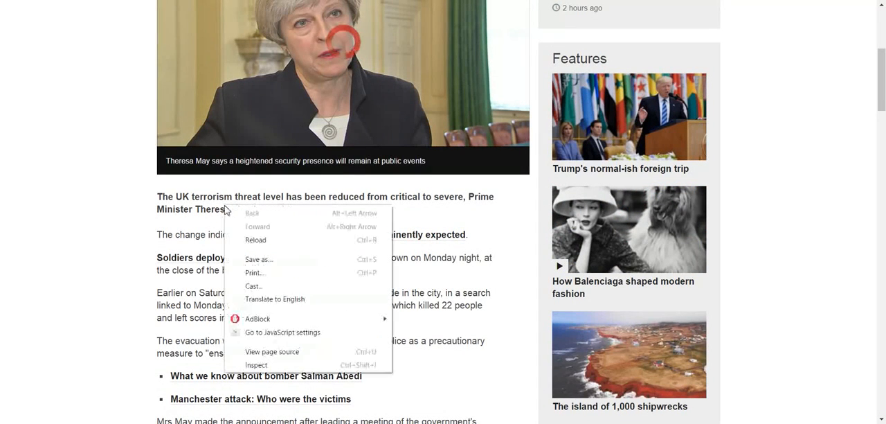
pyautogui.click(257, 365)
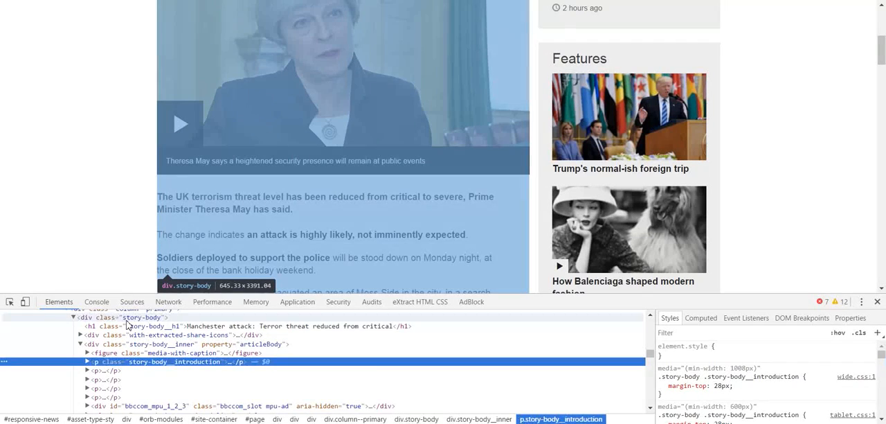
# Compare the story-body and story-body__inner containers in the page source with the extent of the article text
pyautogui.click(127, 319)
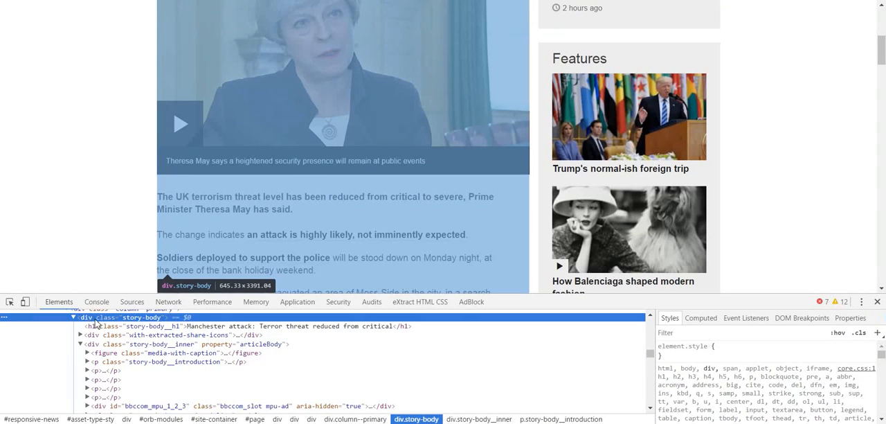
pyautogui.scroll(3, 134, 249)
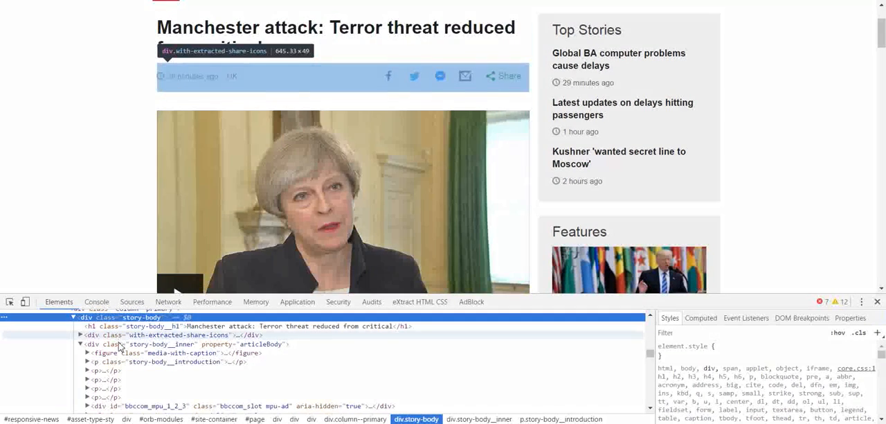
pyautogui.click(134, 348)
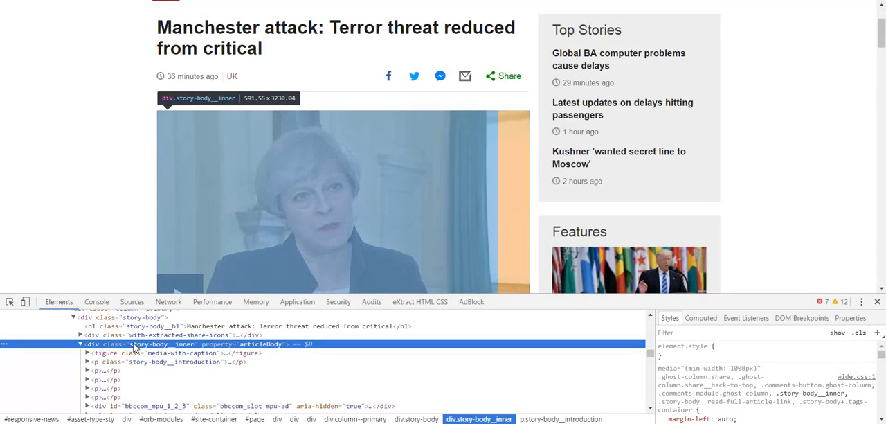
pyautogui.scroll(-10, 135, 279)
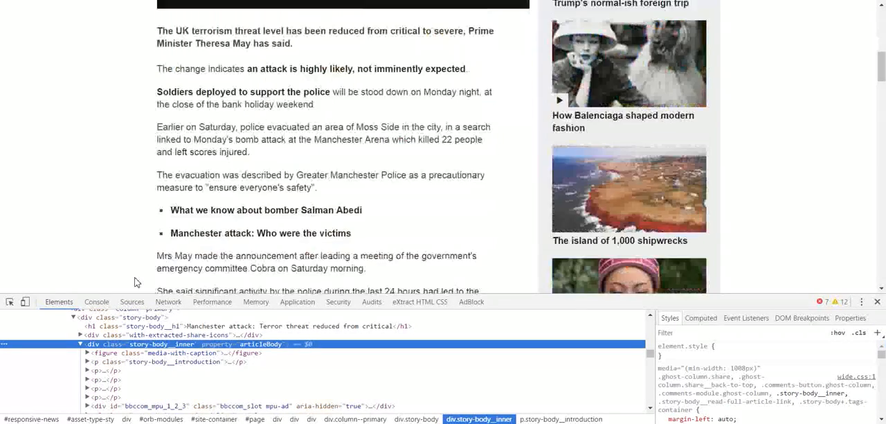
pyautogui.scroll(-10, 135, 279)
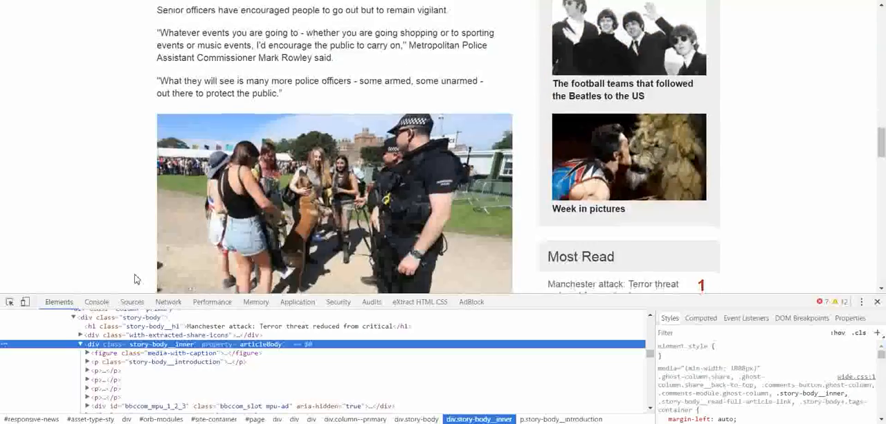
pyautogui.scroll(-5, 135, 280)
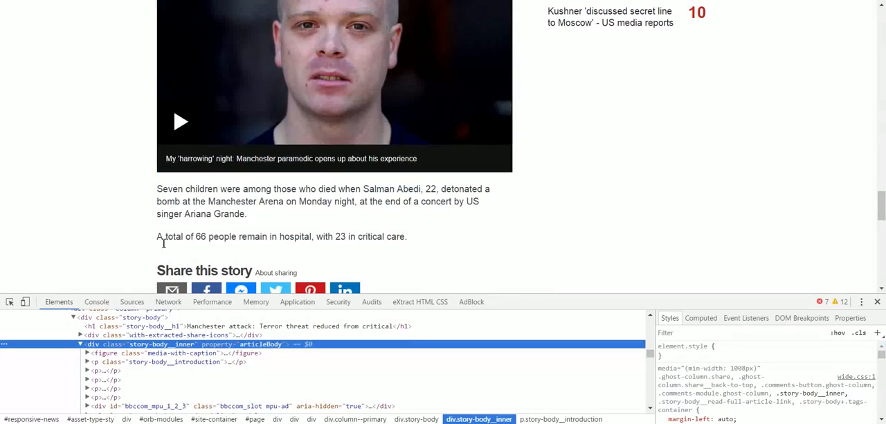
pyautogui.scroll(10, 158, 242)
pyautogui.scroll(8, 154, 242)
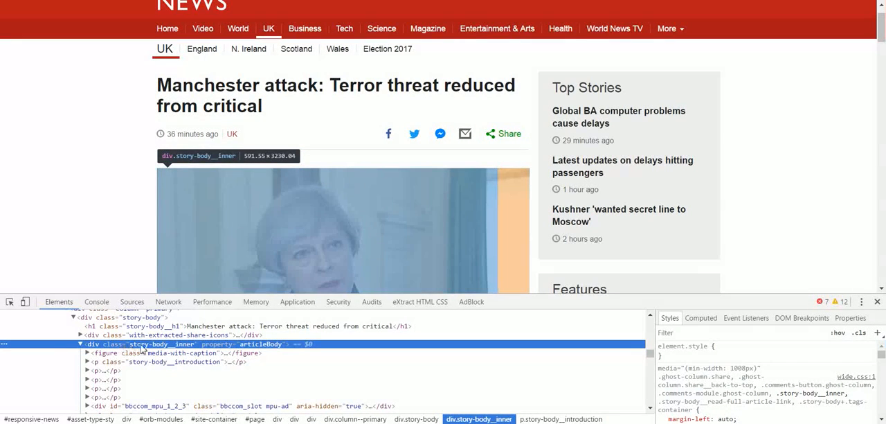
# Set the rule's full content query type to Class, with the copied class name story-body__inner as search query string
pyautogui.doubleClick(143, 344)
pyautogui.hotkey('ctrl', 'c')
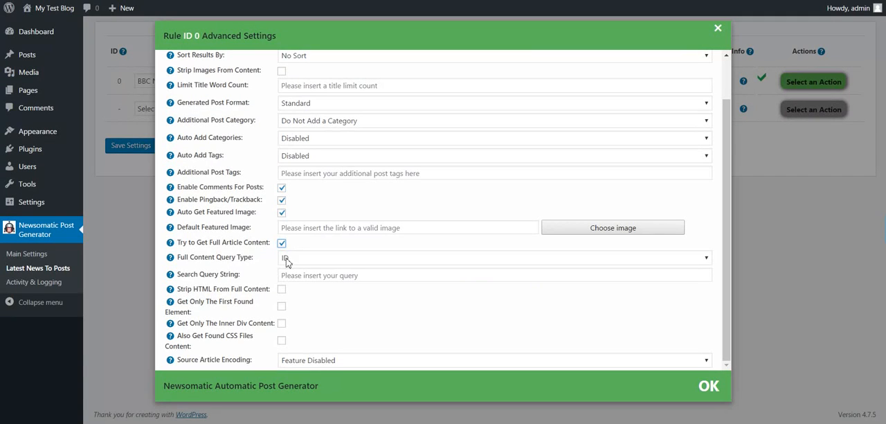
pyautogui.click(286, 261)
pyautogui.click(291, 279)
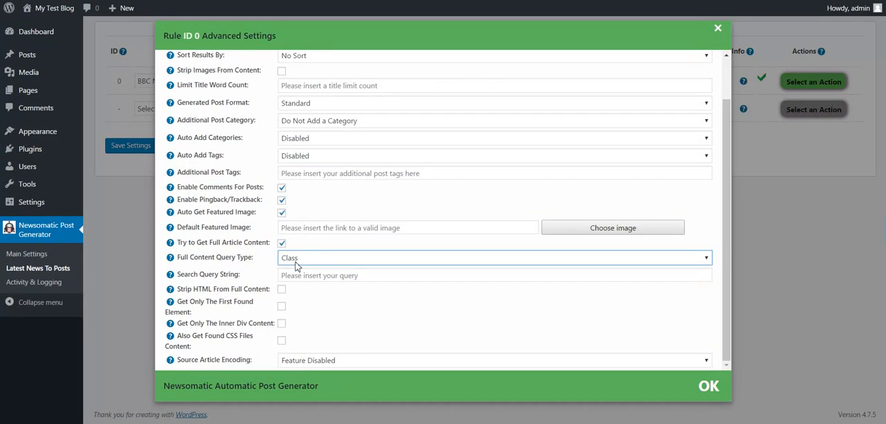
pyautogui.click(298, 274)
pyautogui.hotkey('ctrl', 'v')
pyautogui.click(346, 316)
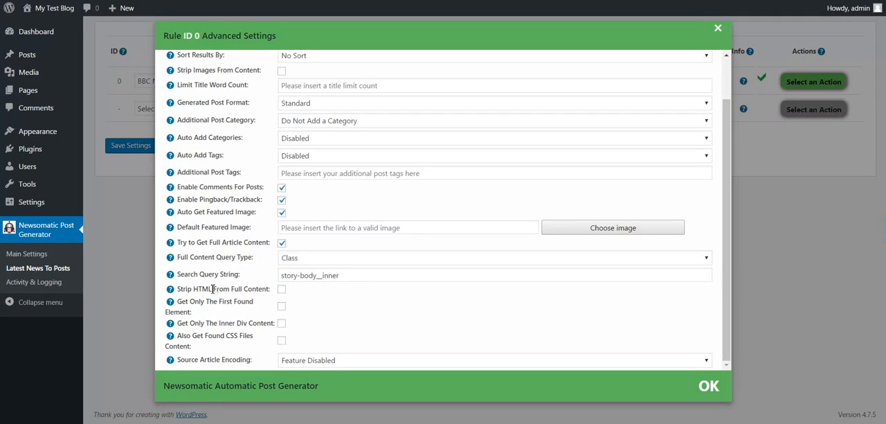
# Review the options for stripping HTML, first found element, inner div content, CSS files and the source article encodings
pyautogui.moveTo(213, 288); pyautogui.dragTo(269, 290)
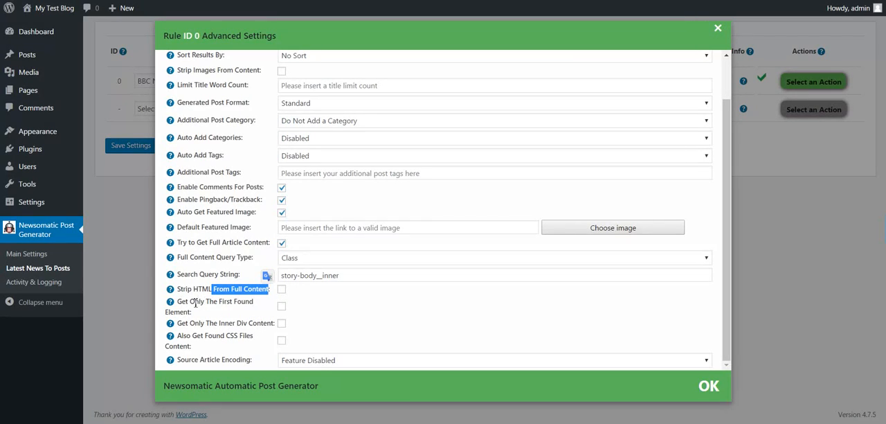
pyautogui.moveTo(194, 303); pyautogui.dragTo(232, 303)
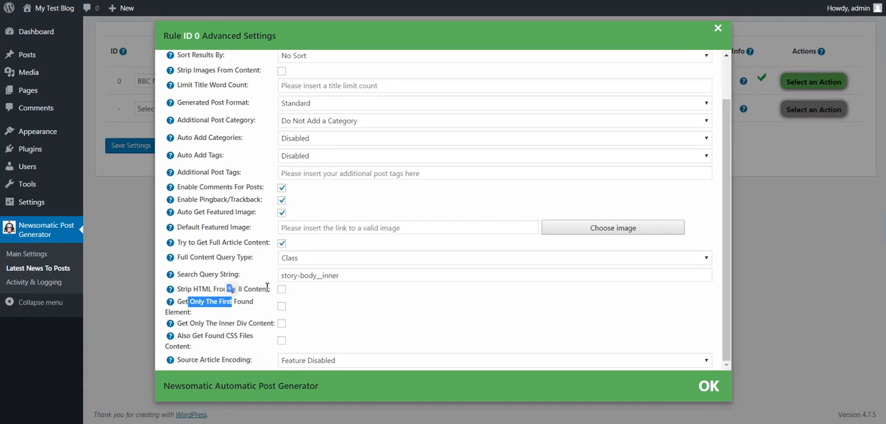
pyautogui.doubleClick(196, 323)
pyautogui.doubleClick(222, 323)
pyautogui.click(245, 324)
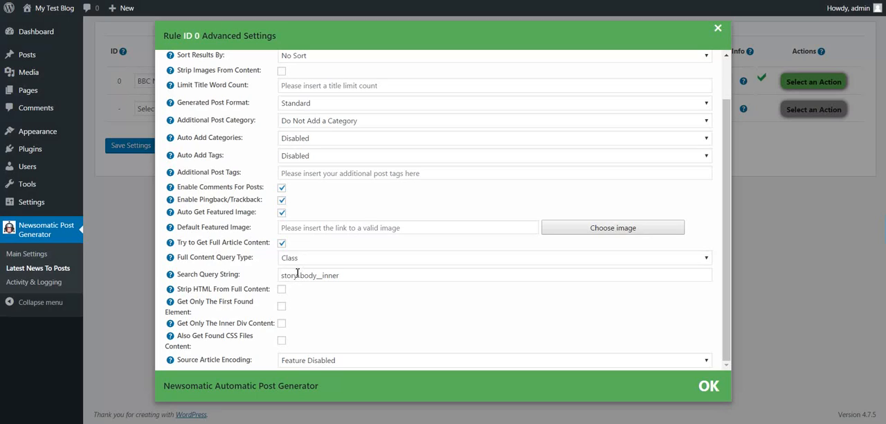
pyautogui.moveTo(193, 337); pyautogui.dragTo(253, 337)
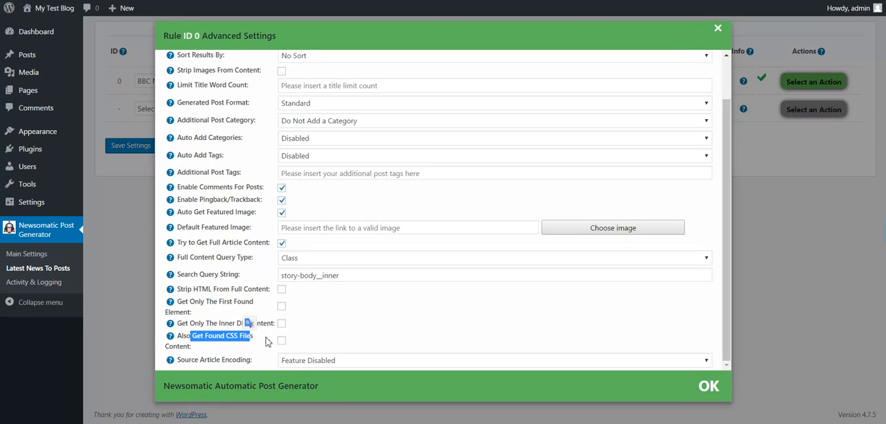
pyautogui.doubleClick(210, 359)
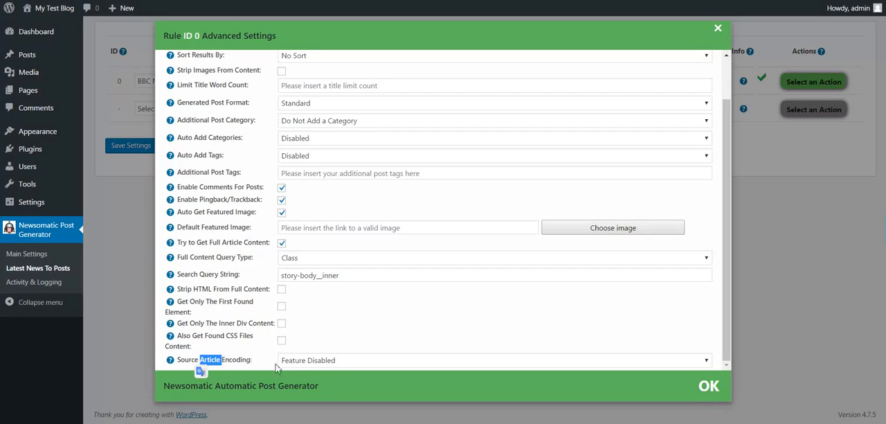
pyautogui.click(294, 360)
pyautogui.scroll(-16, 306, 326)
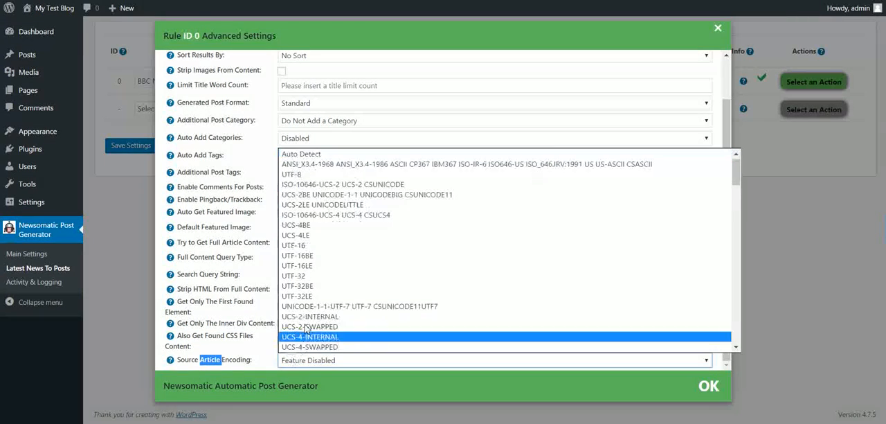
pyautogui.scroll(8, 307, 325)
pyautogui.scroll(10, 306, 326)
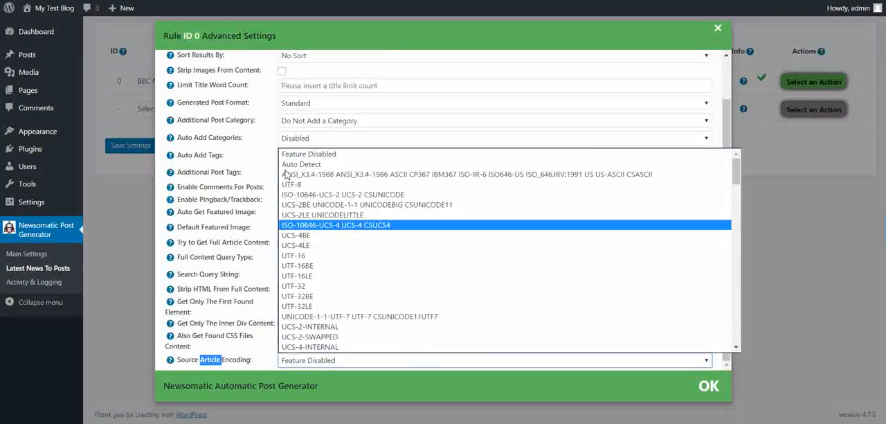
pyautogui.click(240, 361)
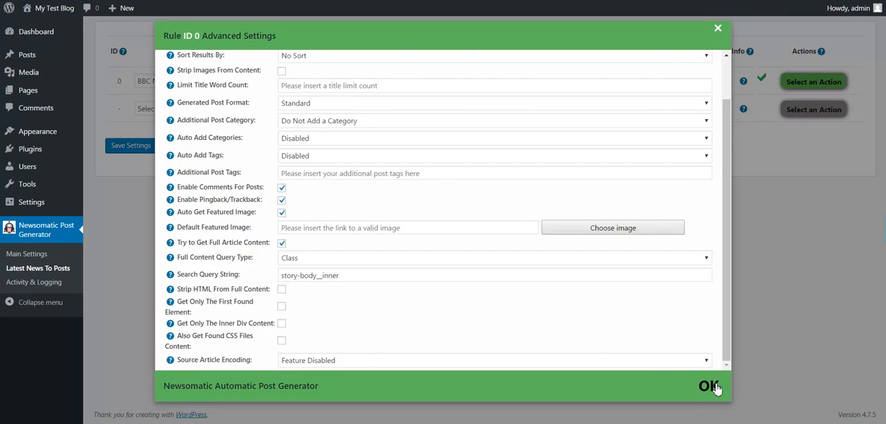
# Confirm the full content settings and save the BBC News rule
pyautogui.click(710, 386)
pyautogui.click(141, 146)
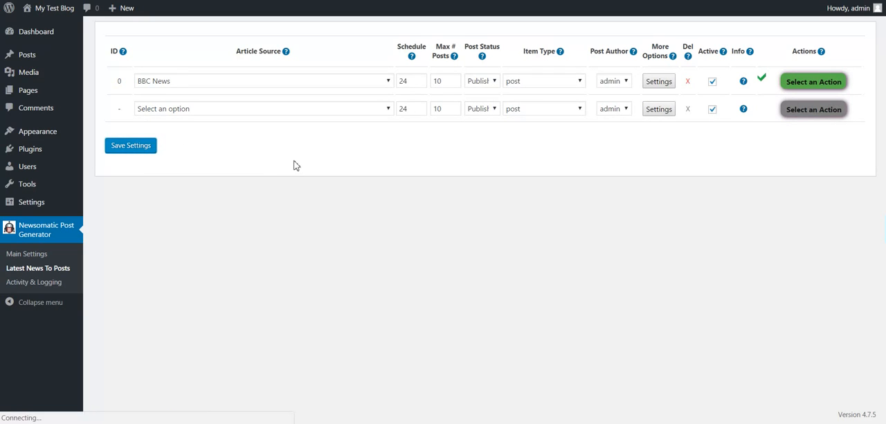
# Remove all posts generated by the BBC News rule and check the blog's home page
pyautogui.click(796, 86)
pyautogui.click(501, 43)
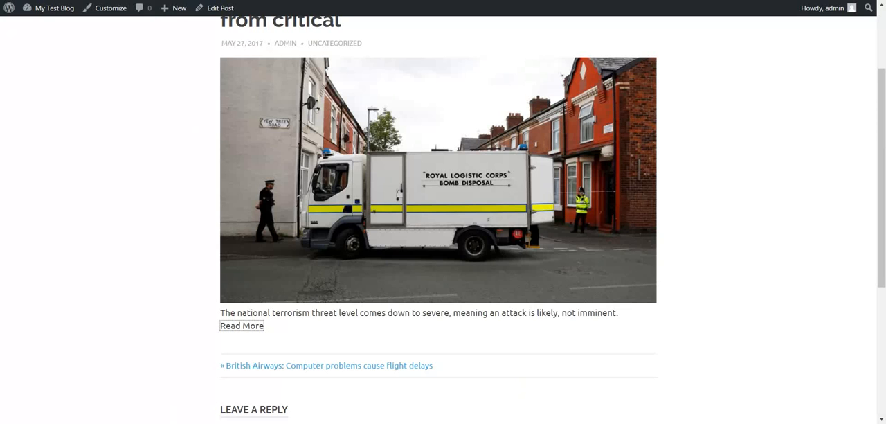
pyautogui.scroll(3, 236, 59)
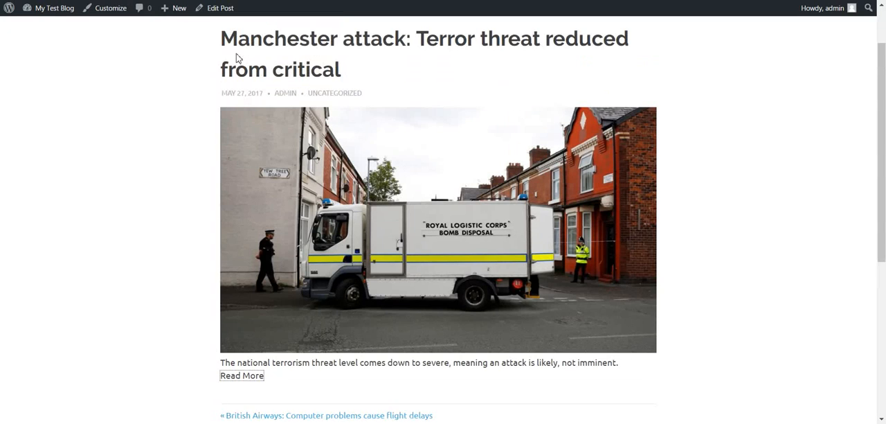
pyautogui.click(217, 51)
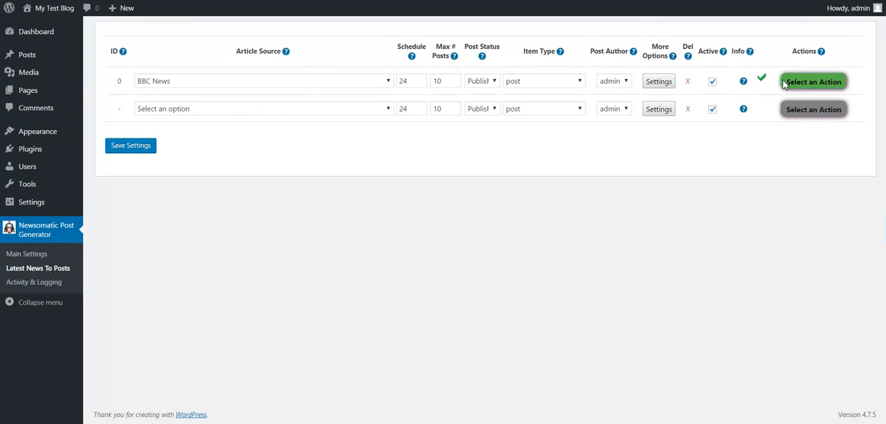
# Run the BBC News rule again manually and confirm the run
pyautogui.click(784, 84)
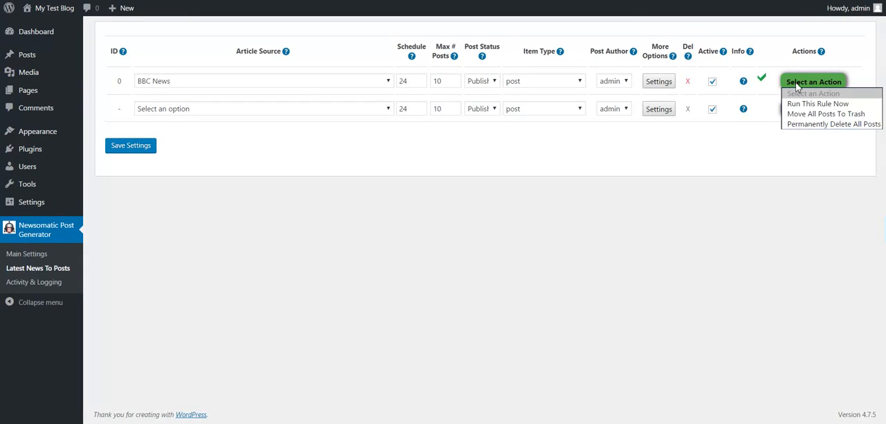
pyautogui.click(803, 106)
pyautogui.click(497, 43)
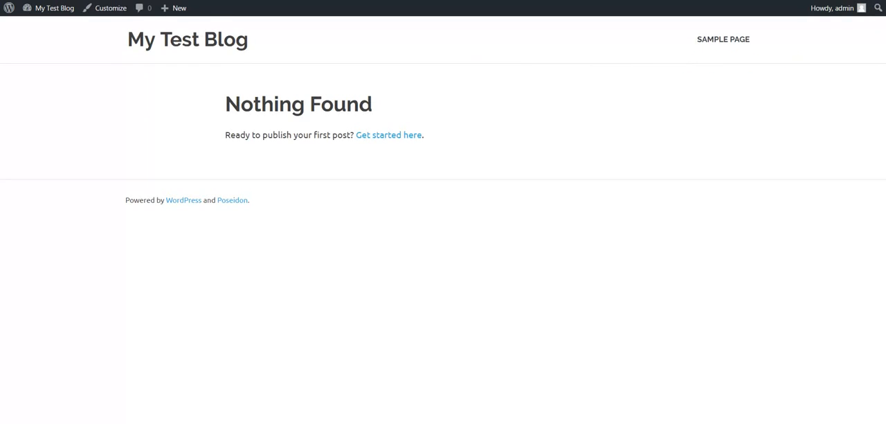
# Refresh the blog's home page to follow the newly generated posts and open the Manchester attack terror threat post
pyautogui.press('F5')
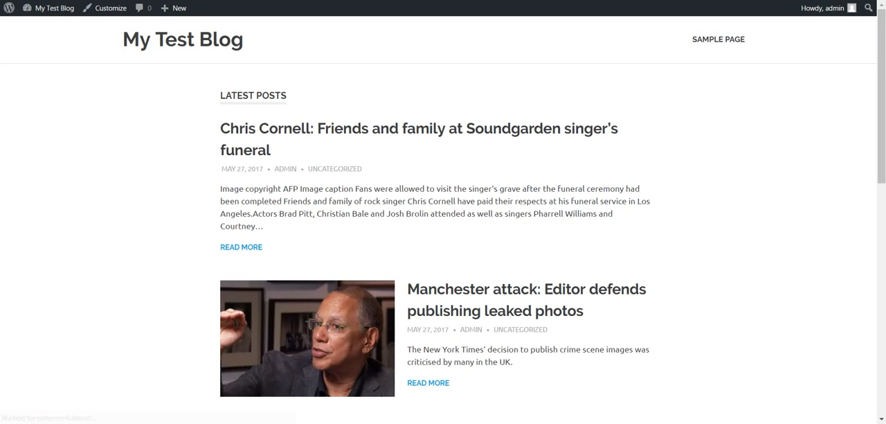
pyautogui.press('F5')
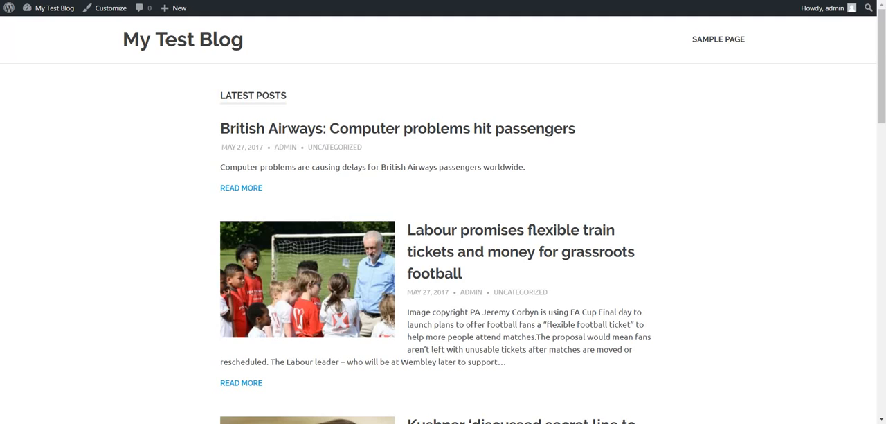
pyautogui.press('F5')
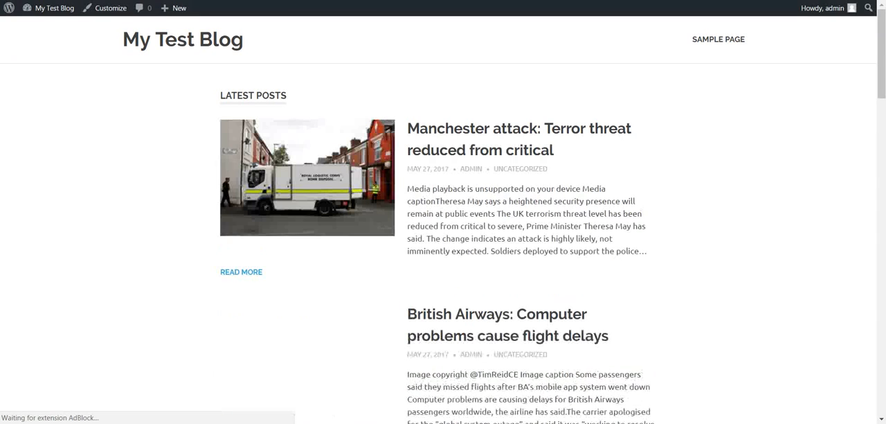
pyautogui.click(447, 137)
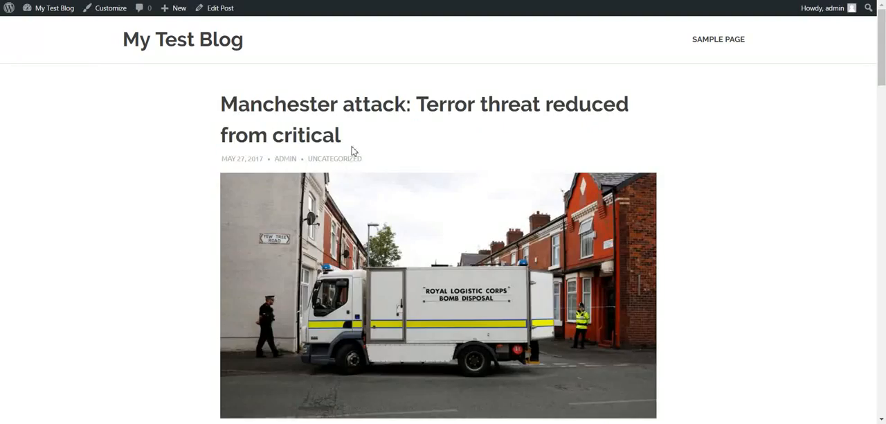
# Read through the generated Manchester attack terror threat post to check that it holds the full article content
pyautogui.scroll(-6, 351, 148)
pyautogui.scroll(-2, 352, 154)
pyautogui.scroll(3, 351, 154)
pyautogui.scroll(-5, 352, 153)
pyautogui.scroll(-14, 351, 153)
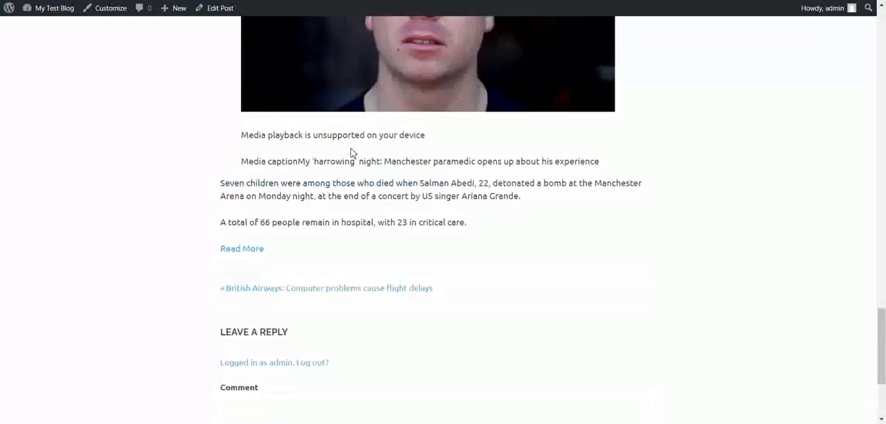
pyautogui.scroll(10, 351, 154)
pyautogui.scroll(13, 353, 151)
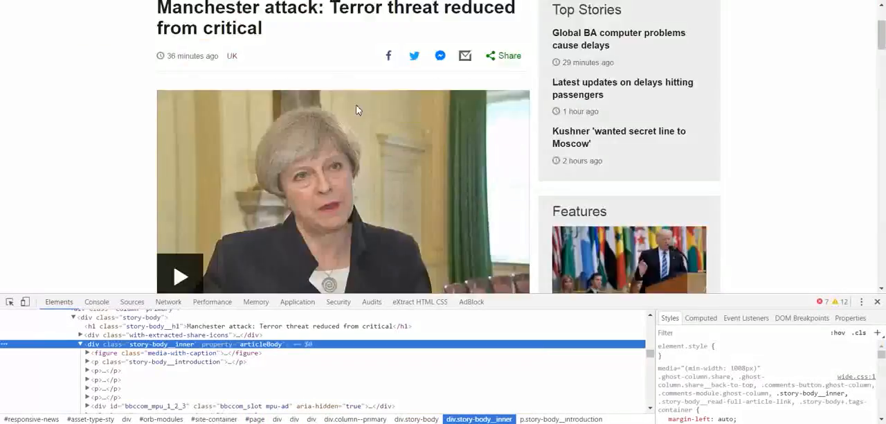
# Compare the original BBC article on the Manchester attack with the text of the generated post
pyautogui.scroll(-15, 355, 105)
pyautogui.scroll(-12, 355, 105)
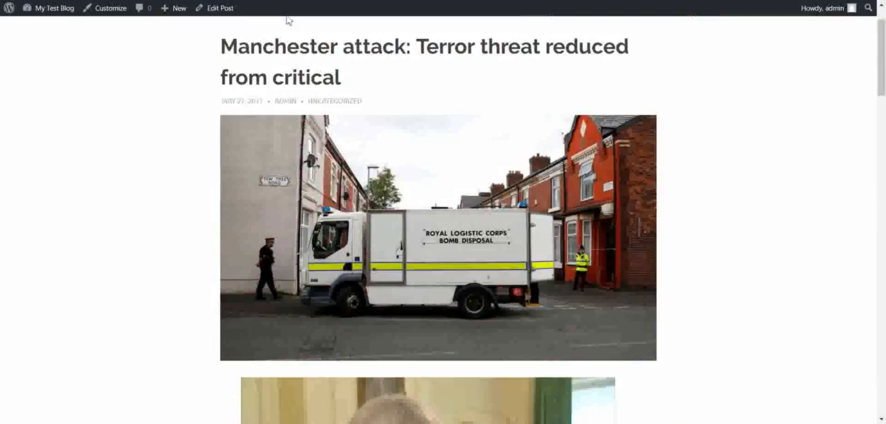
pyautogui.scroll(-20, 293, 69)
pyautogui.scroll(-3, 295, 69)
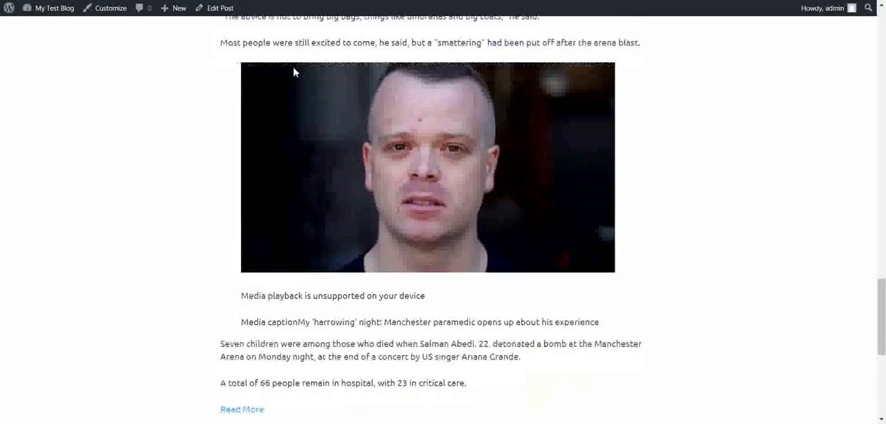
pyautogui.scroll(12, 293, 80)
pyautogui.scroll(3, 443, 207)
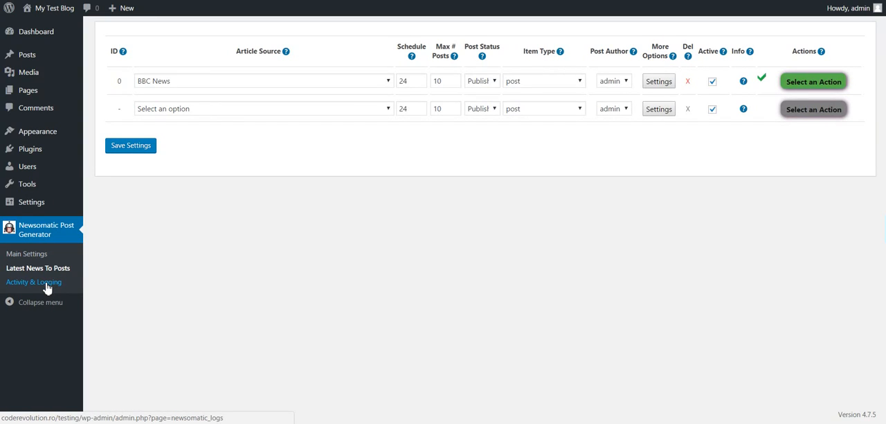
# Open Newsomatic's Activity & Logging page and review the running rules and activity log sections
pyautogui.click(47, 284)
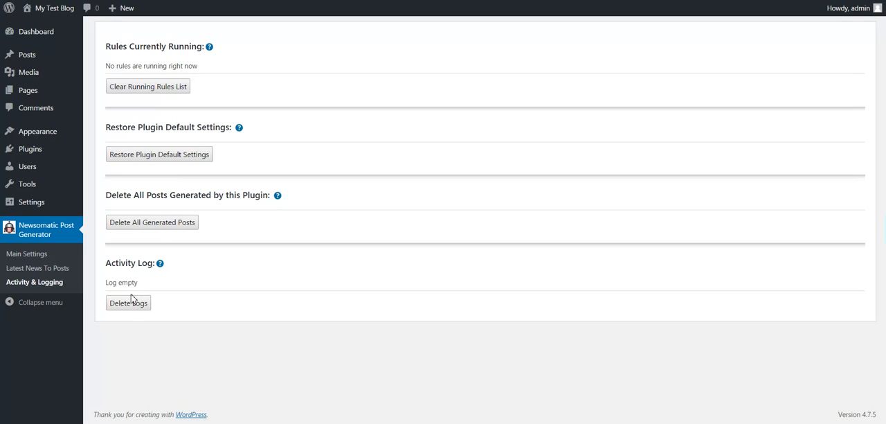
pyautogui.moveTo(113, 282); pyautogui.dragTo(128, 280)
pyautogui.moveTo(112, 49); pyautogui.dragTo(166, 54)
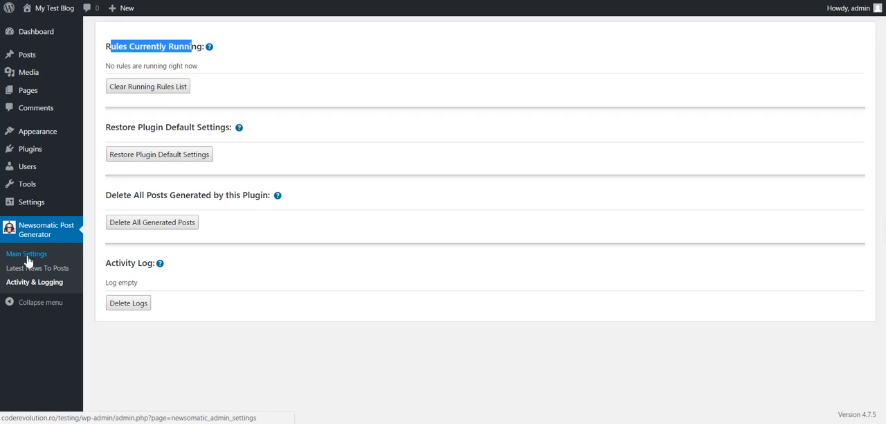
# Open Newsomatic's Main Settings and examine the duplicate post check, link stripping and extended item information metabox options
pyautogui.click(59, 238)
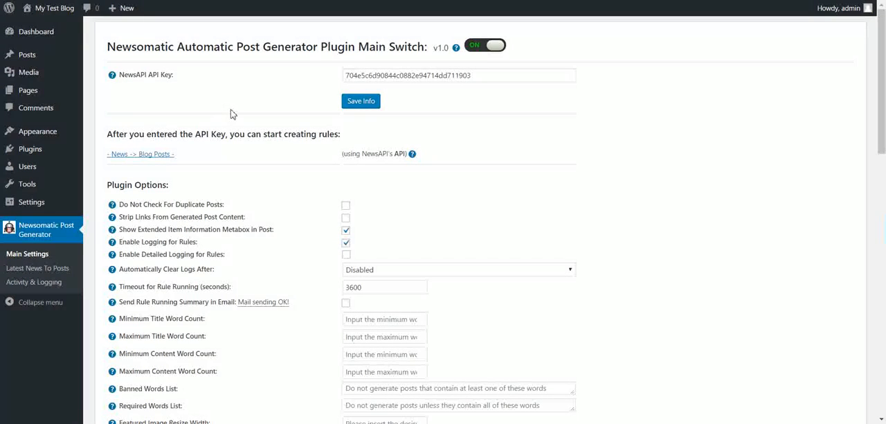
pyautogui.scroll(-2, 233, 114)
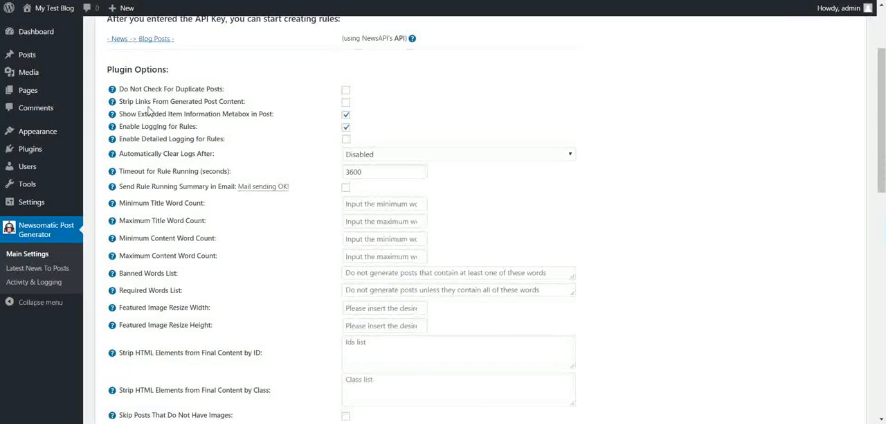
pyautogui.moveTo(134, 91); pyautogui.dragTo(212, 90)
pyautogui.click(222, 91)
pyautogui.doubleClick(188, 90)
pyautogui.doubleClick(214, 89)
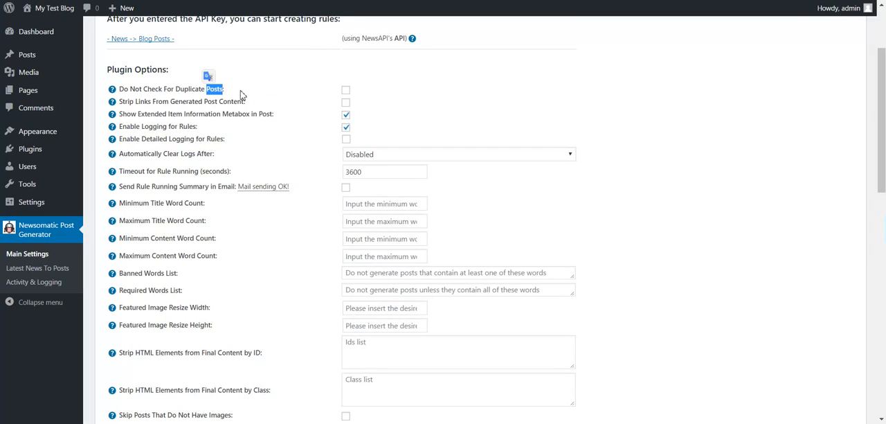
pyautogui.moveTo(223, 90); pyautogui.dragTo(112, 89)
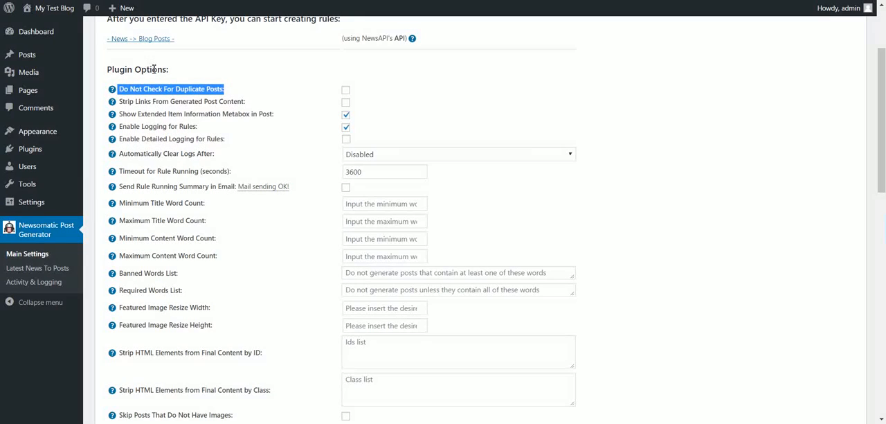
pyautogui.click(149, 86)
pyautogui.doubleClick(148, 87)
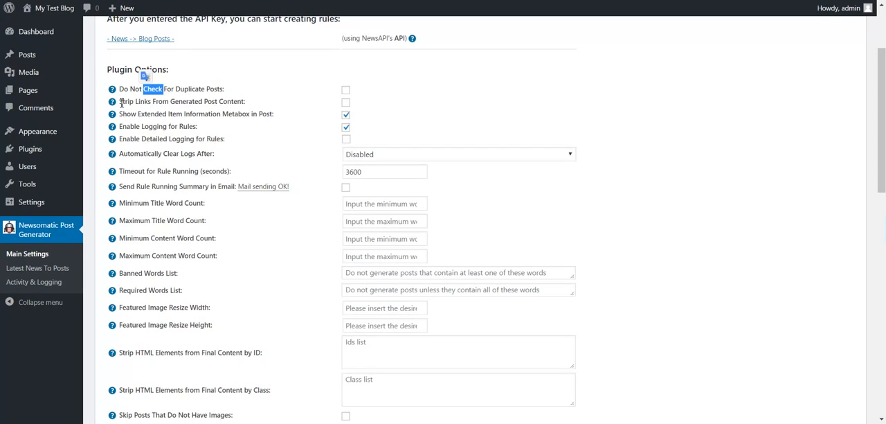
pyautogui.click(121, 104)
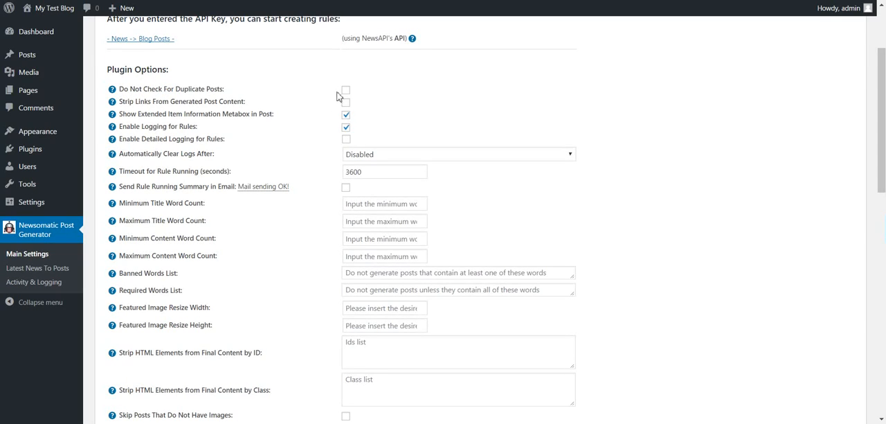
pyautogui.moveTo(125, 104); pyautogui.dragTo(256, 104)
pyautogui.moveTo(138, 114); pyautogui.dragTo(243, 116)
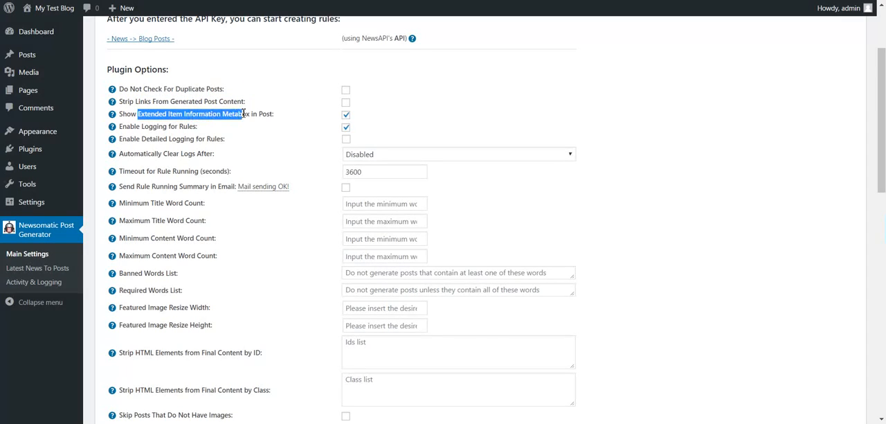
# Open the Manchester attack post for editing from the post list in a new tab and examine its Newsomatic information metabox
pyautogui.moveTo(33, 57)
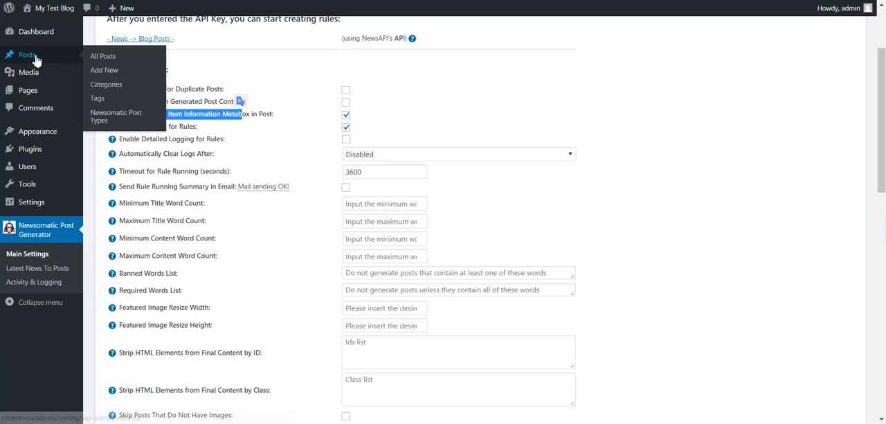
pyautogui.rightClick(103, 58)
pyautogui.click(114, 67)
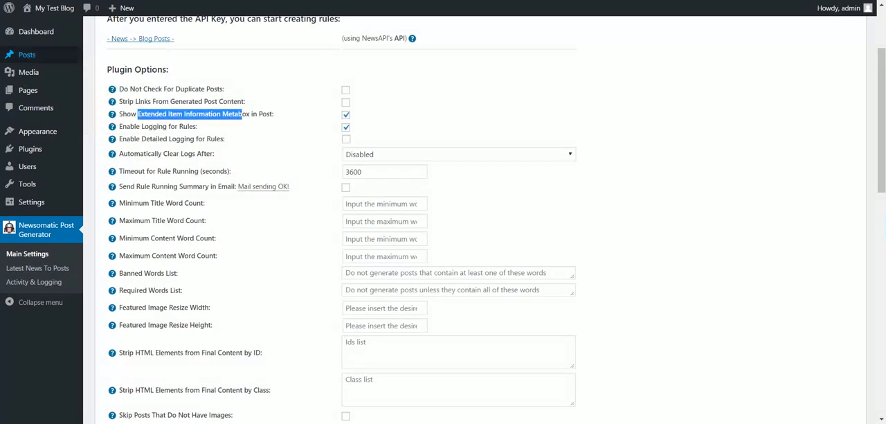
pyautogui.hotkey('ctrl', 'Tab')
pyautogui.click(153, 118)
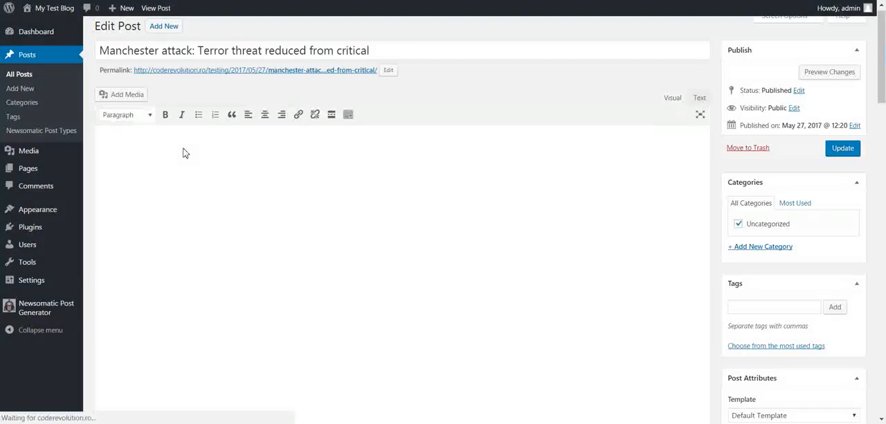
pyautogui.scroll(-5, 186, 152)
pyautogui.scroll(-15, 186, 155)
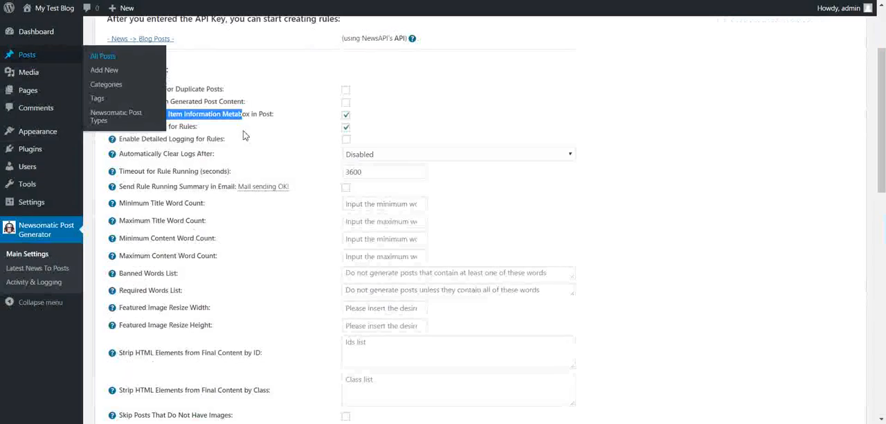
# Back in the Newsomatic settings, review the rule logging options, the automatic log clearing intervals and the rule running timeout
pyautogui.click(346, 127)
pyautogui.click(346, 116)
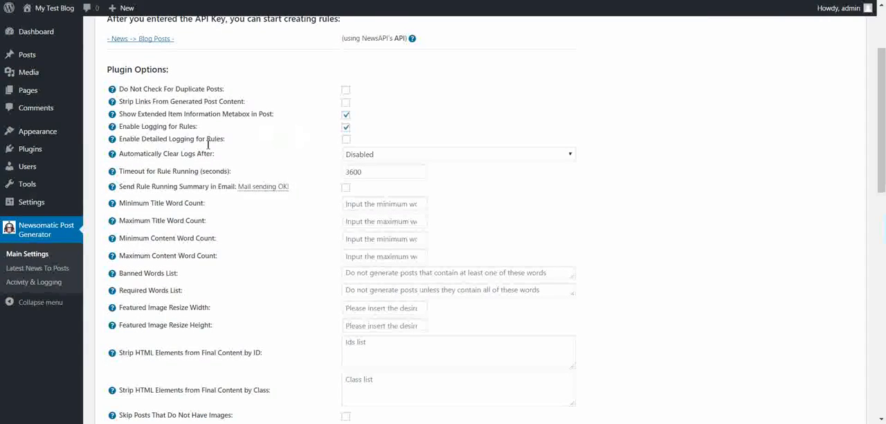
pyautogui.moveTo(135, 127); pyautogui.dragTo(212, 128)
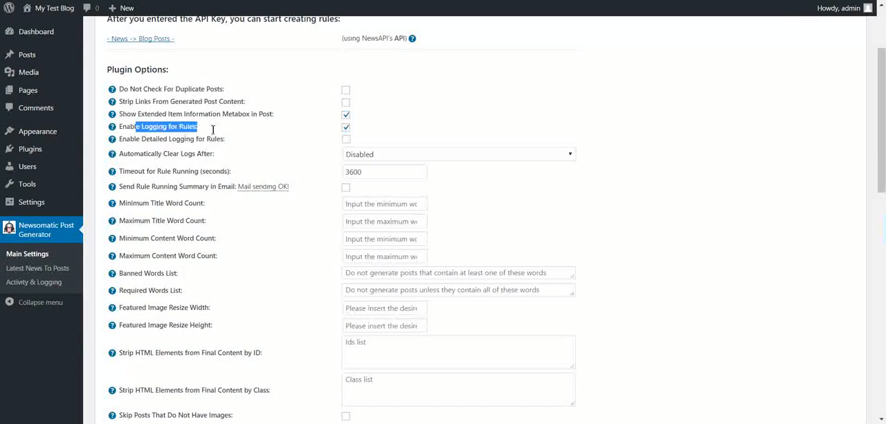
pyautogui.click(161, 139)
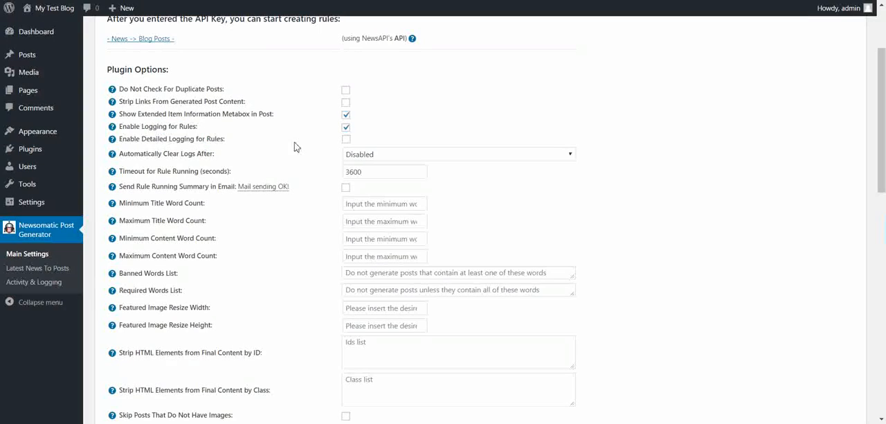
pyautogui.click(355, 156)
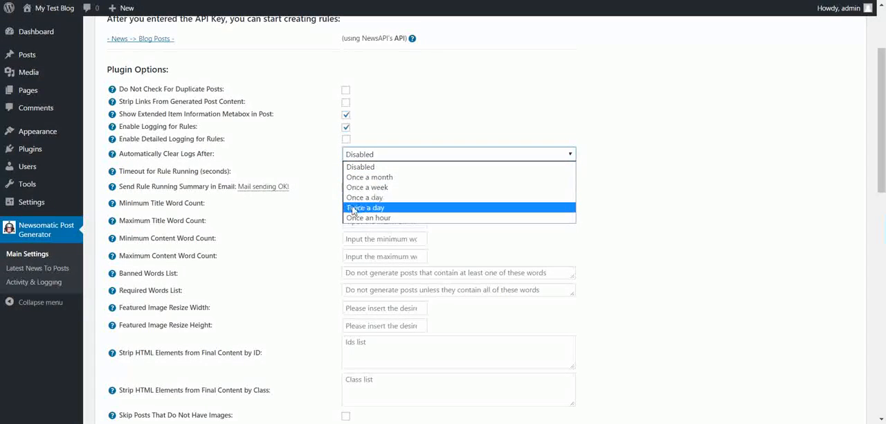
pyautogui.click(316, 166)
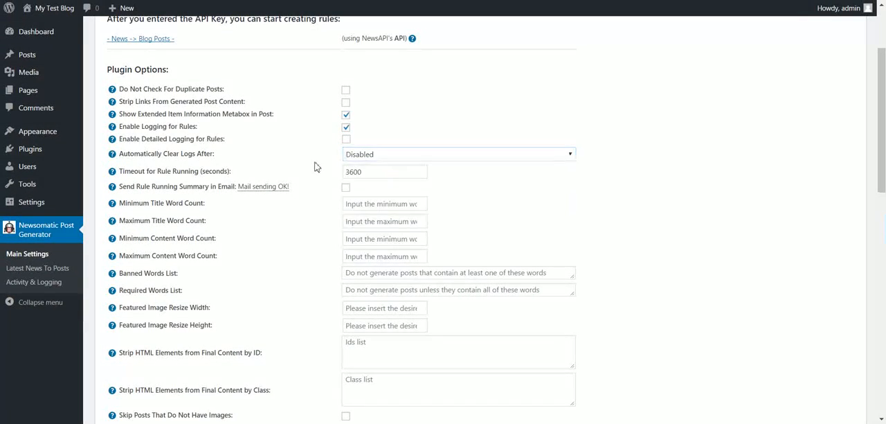
pyautogui.moveTo(133, 176); pyautogui.dragTo(201, 171)
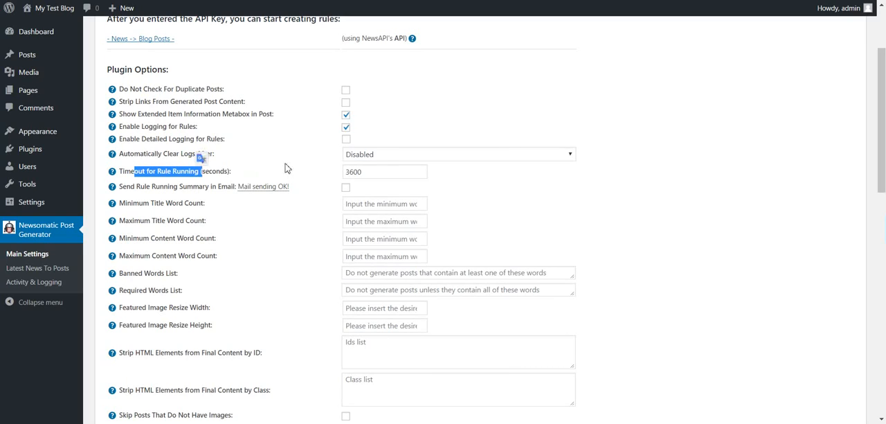
pyautogui.doubleClick(349, 173)
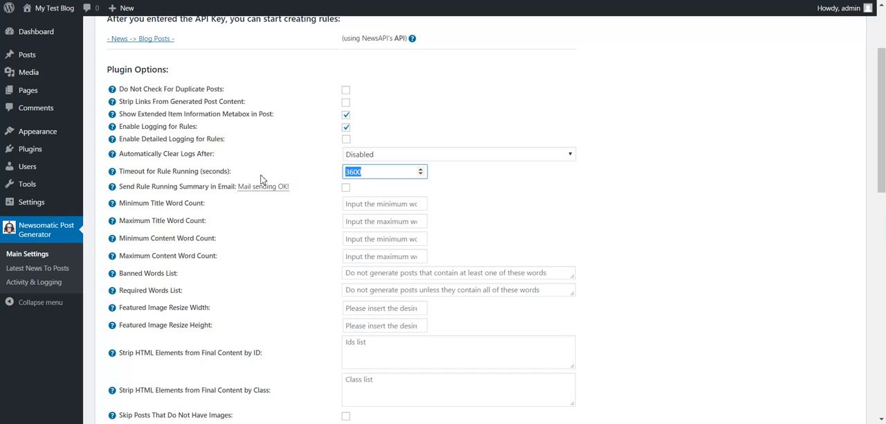
# Enable the rule running summary email to see its address field, and disable it again
pyautogui.moveTo(131, 187); pyautogui.dragTo(169, 187)
pyautogui.click(347, 188)
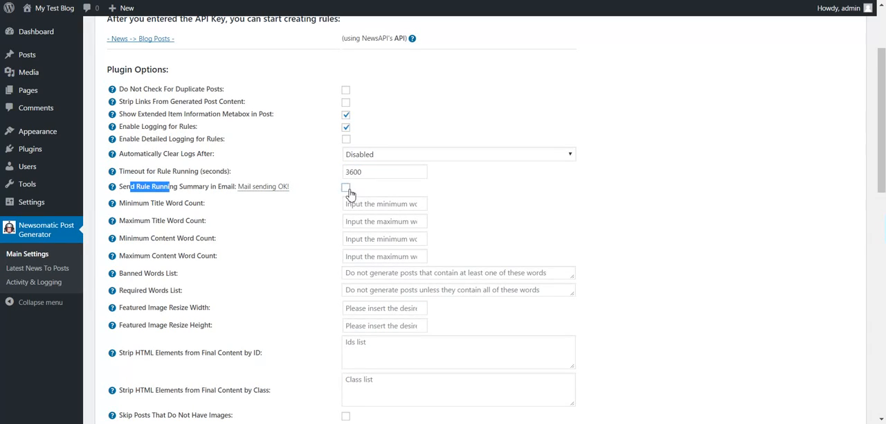
pyautogui.click(205, 187)
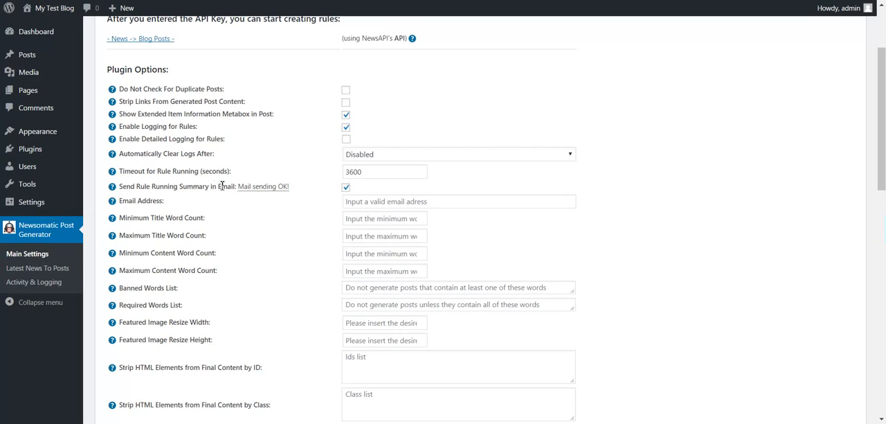
pyautogui.click(347, 188)
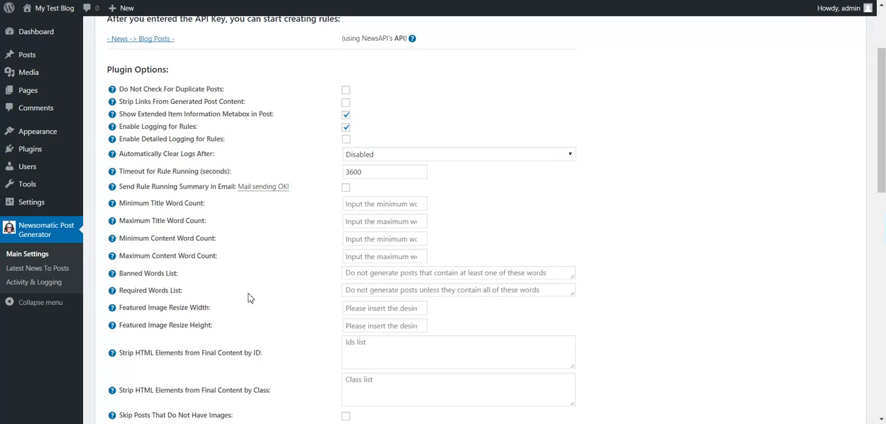
# Examine the featured image resize width and height settings
pyautogui.moveTo(143, 309); pyautogui.dragTo(217, 324)
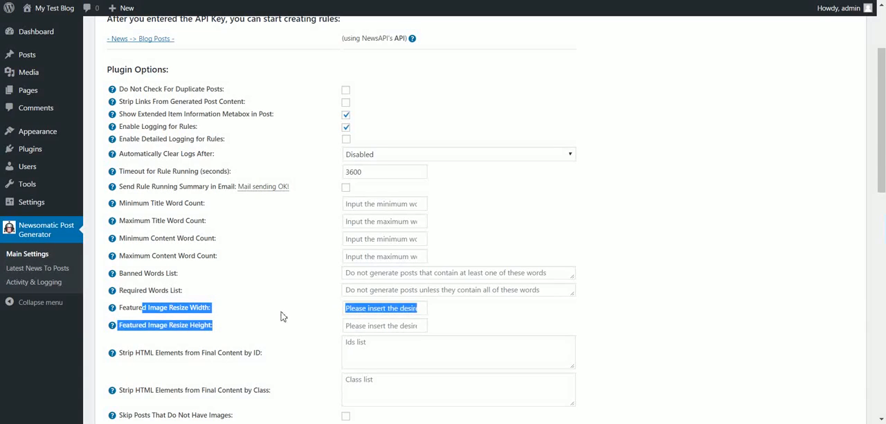
pyautogui.scroll(-3, 291, 277)
pyautogui.click(364, 82)
pyautogui.click(359, 94)
pyautogui.click(358, 80)
pyautogui.click(356, 94)
pyautogui.click(356, 80)
pyautogui.click(355, 95)
# Examine the settings that strip HTML elements from the final content by ID and by class
pyautogui.moveTo(174, 122); pyautogui.dragTo(261, 122)
pyautogui.click(261, 122)
pyautogui.doubleClick(256, 122)
pyautogui.click(374, 133)
pyautogui.click(368, 152)
pyautogui.click(355, 132)
pyautogui.press('Tab')
pyautogui.click(355, 131)
pyautogui.click(358, 156)
pyautogui.click(358, 129)
pyautogui.click(358, 155)
pyautogui.click(356, 128)
pyautogui.click(356, 159)
# Review the options for skipping posts, enabling the one for posts older than a selected date to see its date fields and disabling it again
pyautogui.moveTo(148, 185); pyautogui.dragTo(242, 188)
pyautogui.click(282, 183)
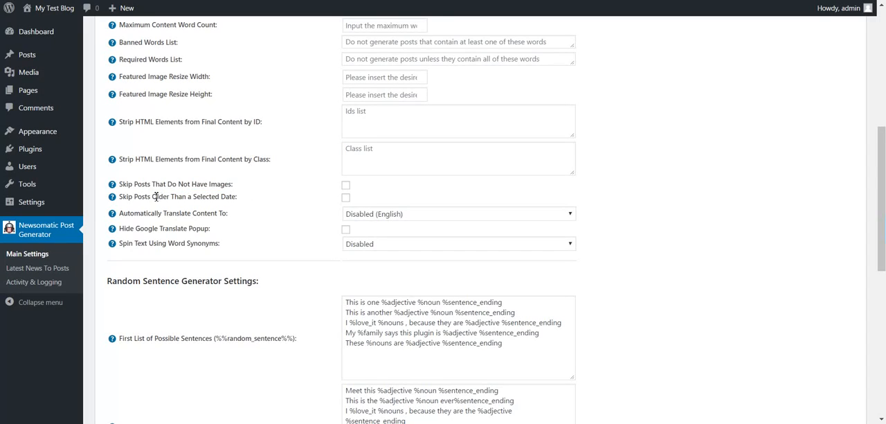
pyautogui.moveTo(151, 197); pyautogui.dragTo(219, 198)
pyautogui.click(347, 198)
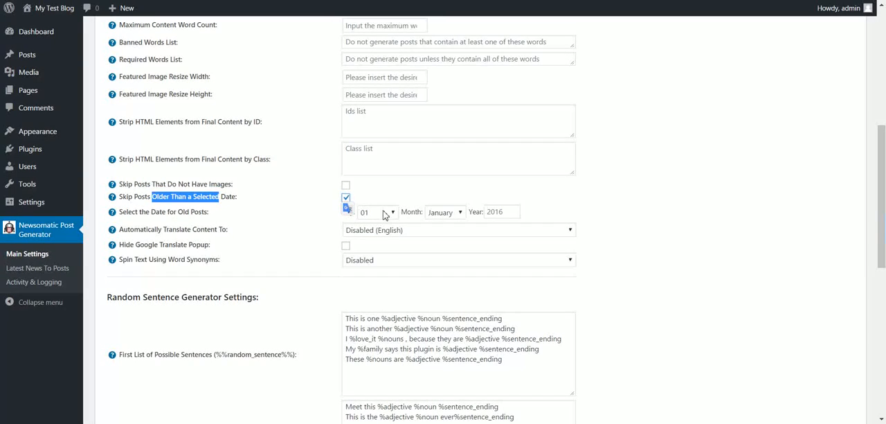
pyautogui.click(385, 205)
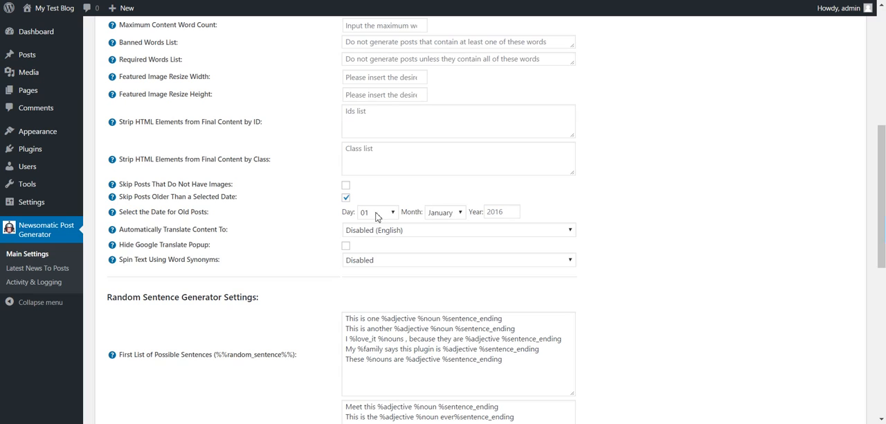
pyautogui.click(348, 199)
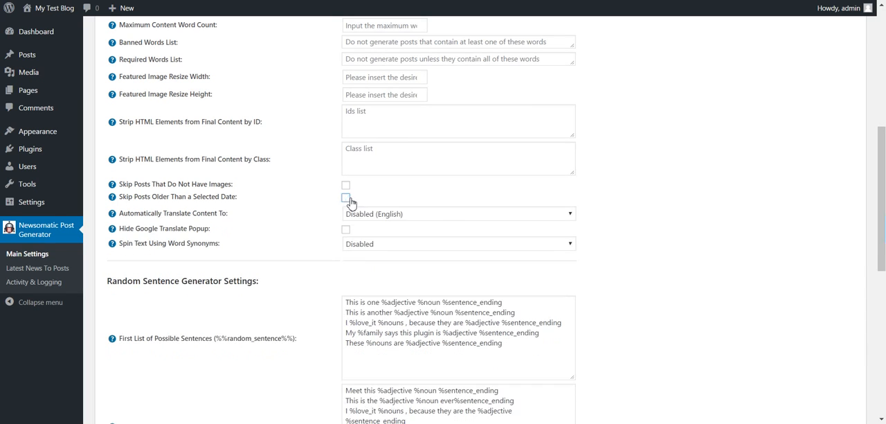
# Review the languages offered for automatic content translation, leaving translation disabled
pyautogui.click(353, 212)
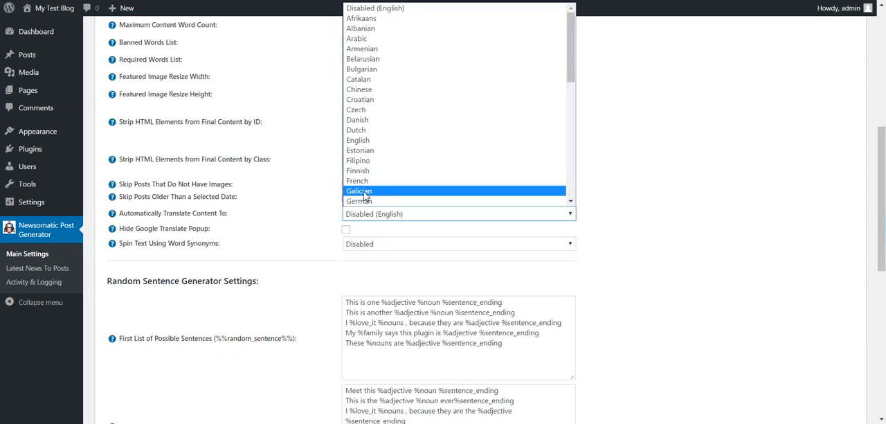
pyautogui.scroll(-10, 376, 193)
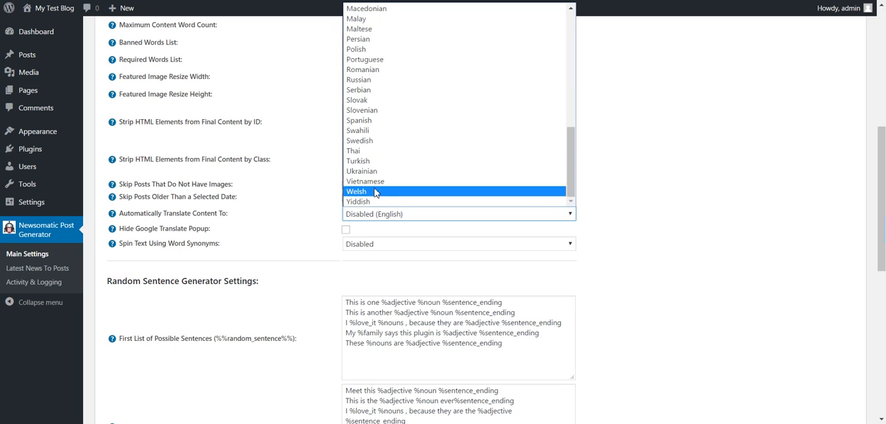
pyautogui.scroll(10, 376, 193)
pyautogui.scroll(-3, 376, 193)
pyautogui.click(289, 232)
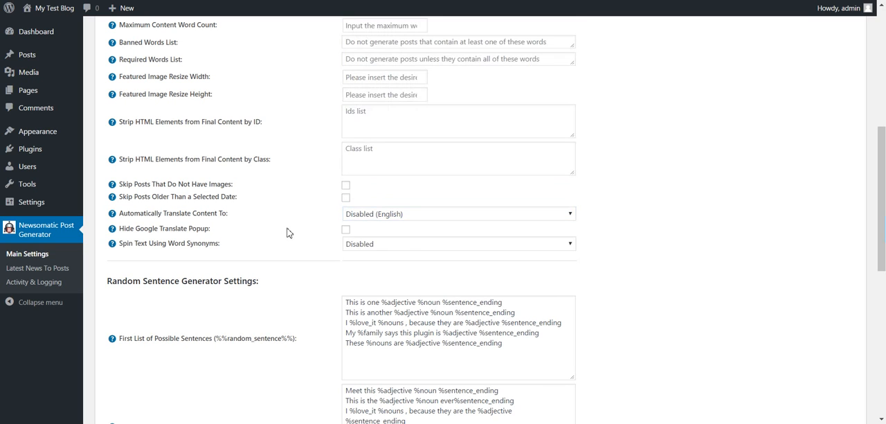
# Check the option to hide the Google Translate popup and review the services offered for spinning text using word synonyms
pyautogui.click(346, 231)
pyautogui.click(372, 248)
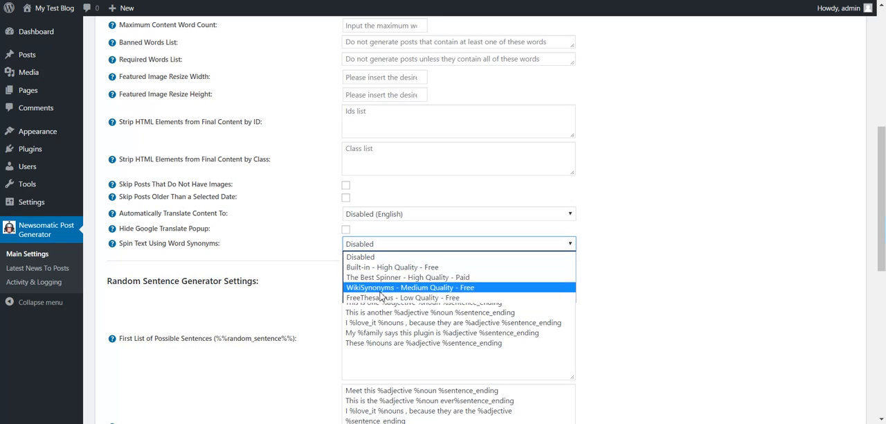
pyautogui.click(294, 272)
# Examine both lists of possible sentences in the random sentence generator settings, together with their %%random_sentence%% and %%random_sentence2%% shortcodes
pyautogui.scroll(-3, 292, 270)
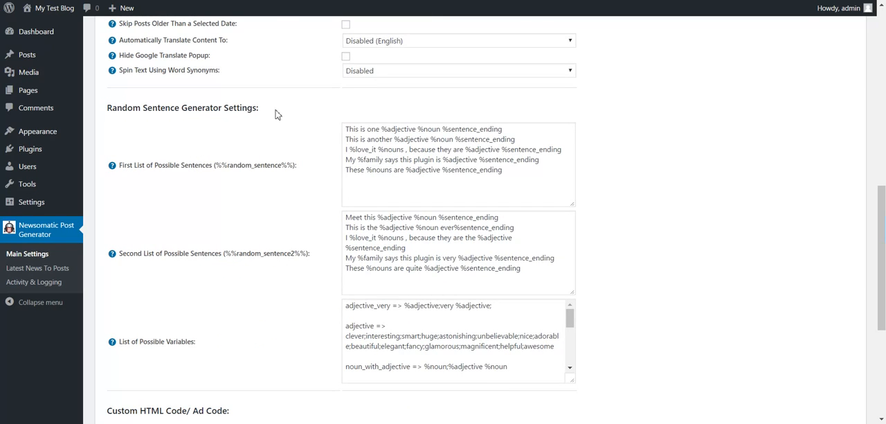
pyautogui.moveTo(347, 130); pyautogui.dragTo(505, 169)
pyautogui.moveTo(346, 217); pyautogui.dragTo(533, 268)
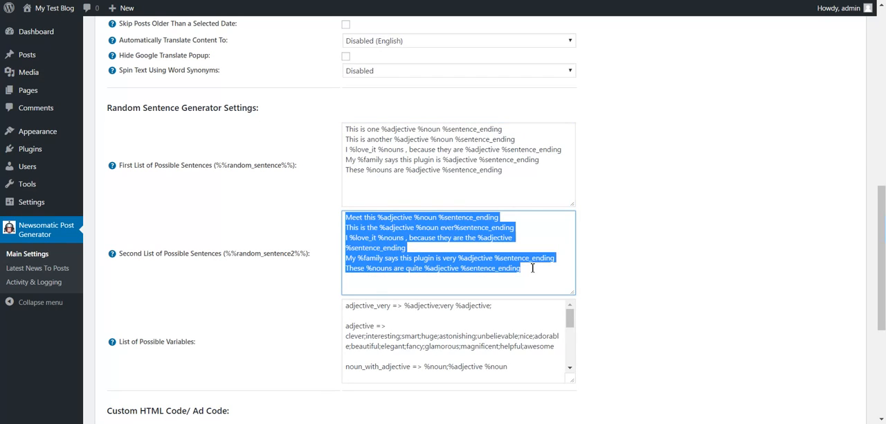
pyautogui.click(414, 171)
pyautogui.moveTo(214, 165); pyautogui.dragTo(294, 165)
pyautogui.moveTo(225, 253); pyautogui.dragTo(309, 254)
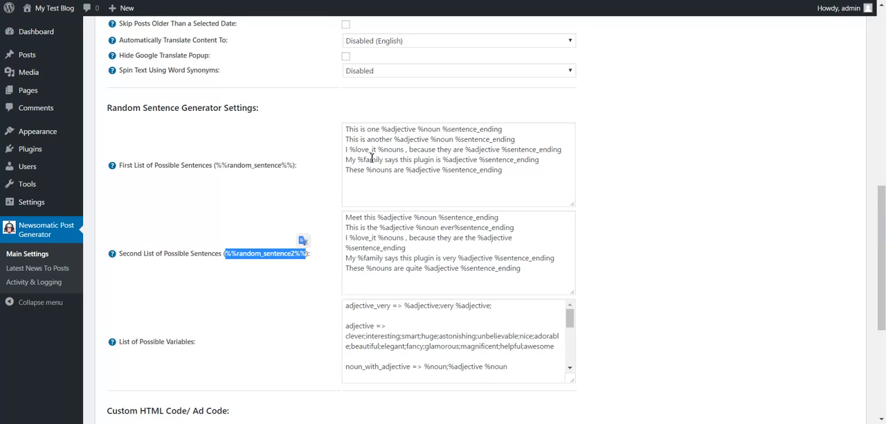
pyautogui.click(347, 132)
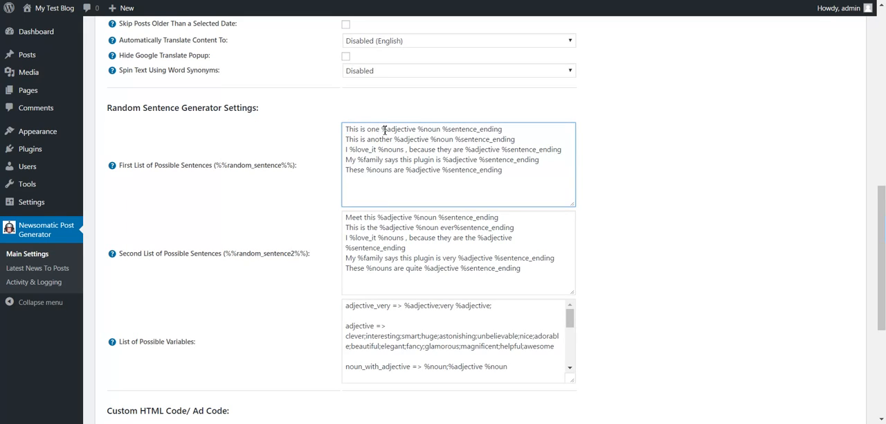
pyautogui.moveTo(346, 130); pyautogui.dragTo(525, 167)
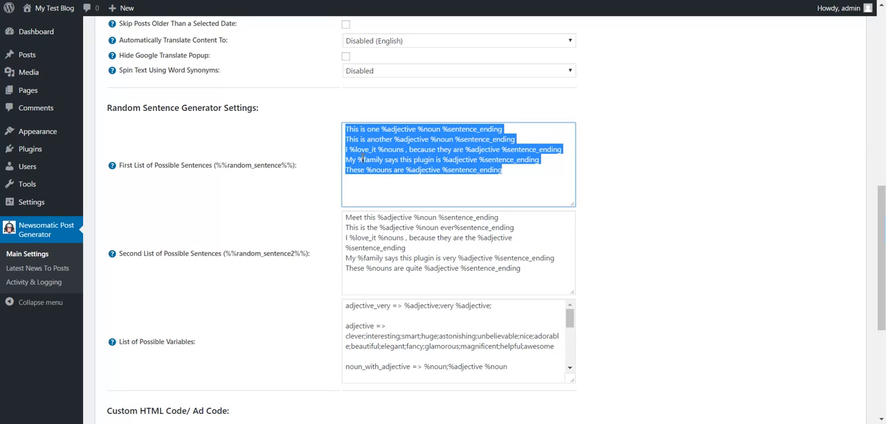
# Examine how the %adjective variable in the sentences relates to its words in the list of possible variables, and read the other variables
pyautogui.doubleClick(397, 130)
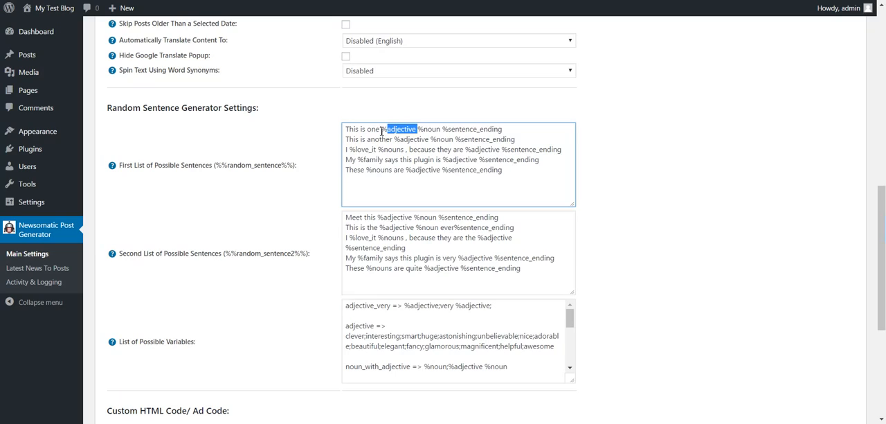
pyautogui.moveTo(347, 326)
pyautogui.mouseDown()
pyautogui.moveTo(377, 326)
pyautogui.moveTo(356, 335)
pyautogui.mouseUp()
pyautogui.doubleClick(383, 336)
pyautogui.doubleClick(412, 336)
pyautogui.doubleClick(424, 336)
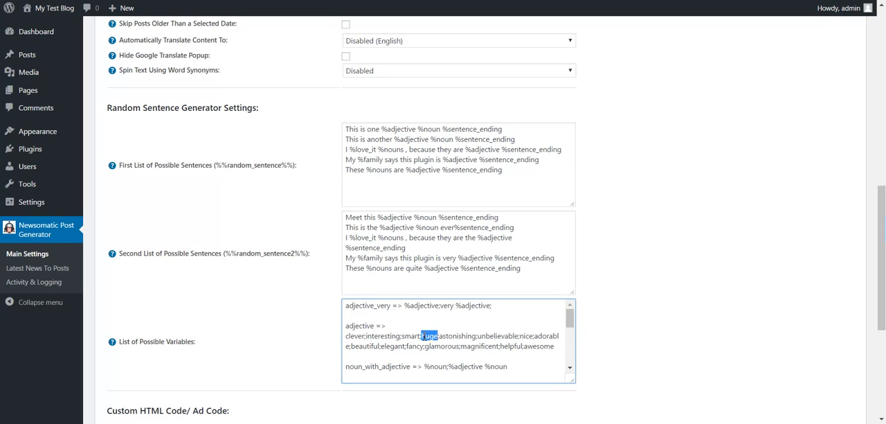
pyautogui.doubleClick(363, 326)
pyautogui.moveTo(382, 129); pyautogui.dragTo(418, 129)
pyautogui.moveTo(367, 337); pyautogui.dragTo(512, 344)
pyautogui.scroll(-2, 439, 337)
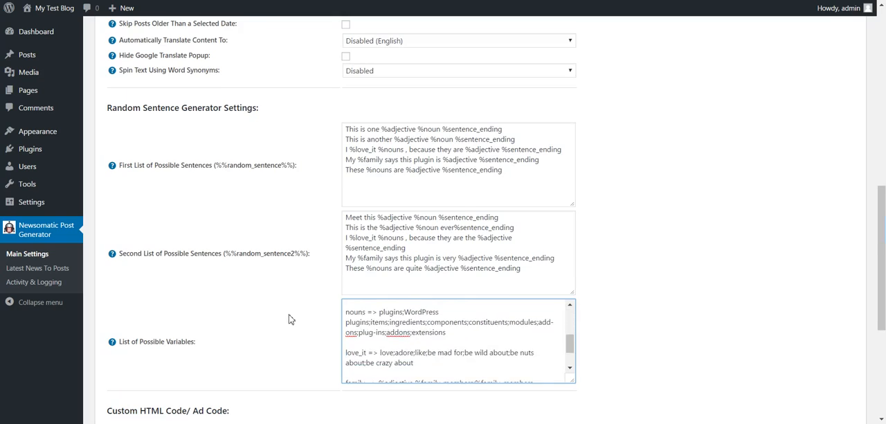
# Examine the two custom HTML code / ad code fields and read their help notes
pyautogui.scroll(-4, 291, 319)
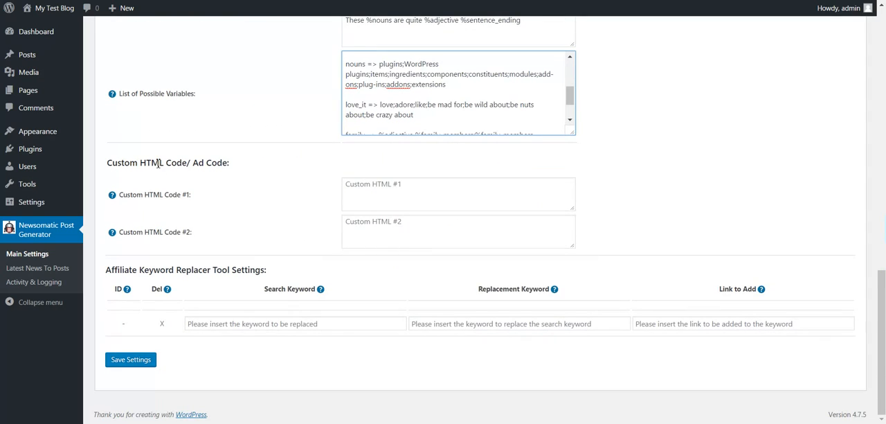
pyautogui.click(371, 186)
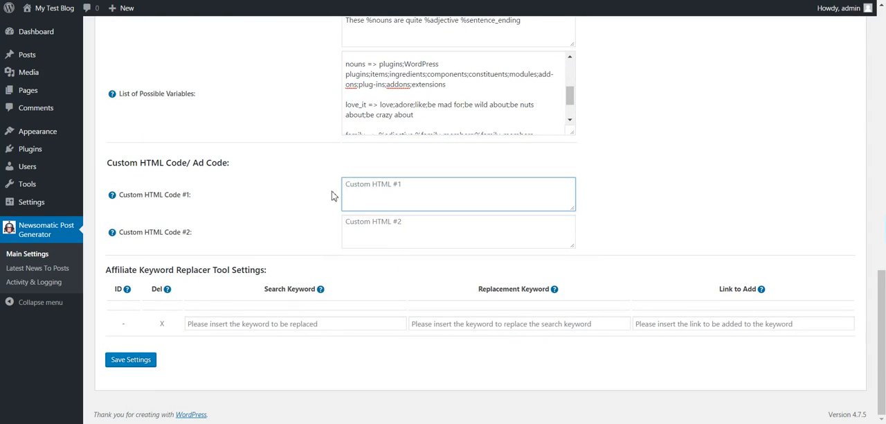
pyautogui.click(369, 226)
pyautogui.click(362, 202)
pyautogui.click(349, 225)
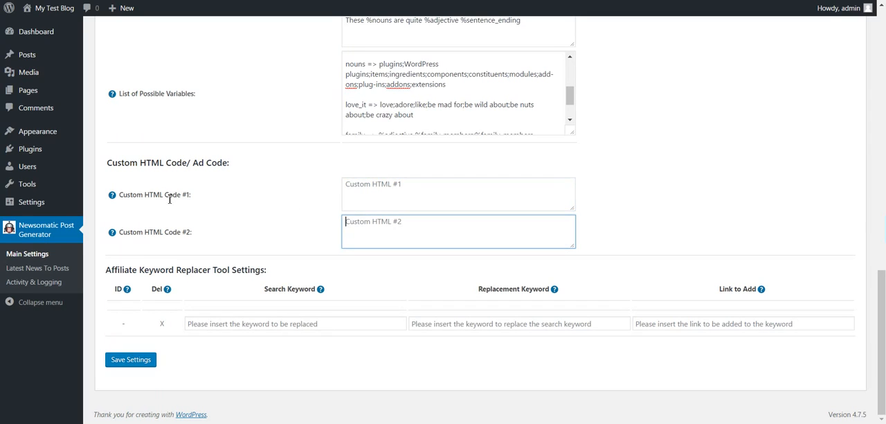
pyautogui.moveTo(114, 197)
pyautogui.click(142, 207)
pyautogui.moveTo(142, 207); pyautogui.dragTo(197, 208)
pyautogui.moveTo(121, 239)
pyautogui.moveTo(138, 242); pyautogui.dragTo(204, 243)
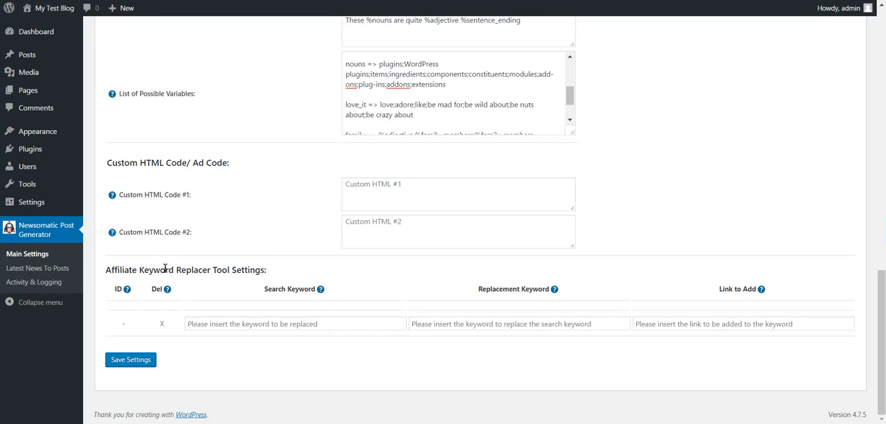
# Examine the search keyword, replacement keyword and link fields of the affiliate keyword replacer tool
pyautogui.moveTo(159, 270); pyautogui.dragTo(204, 271)
pyautogui.click(233, 273)
pyautogui.click(242, 324)
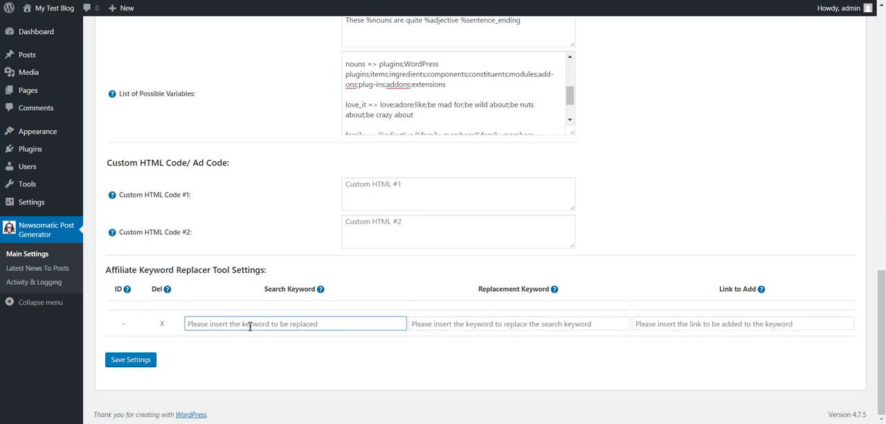
pyautogui.click(471, 323)
pyautogui.click(651, 324)
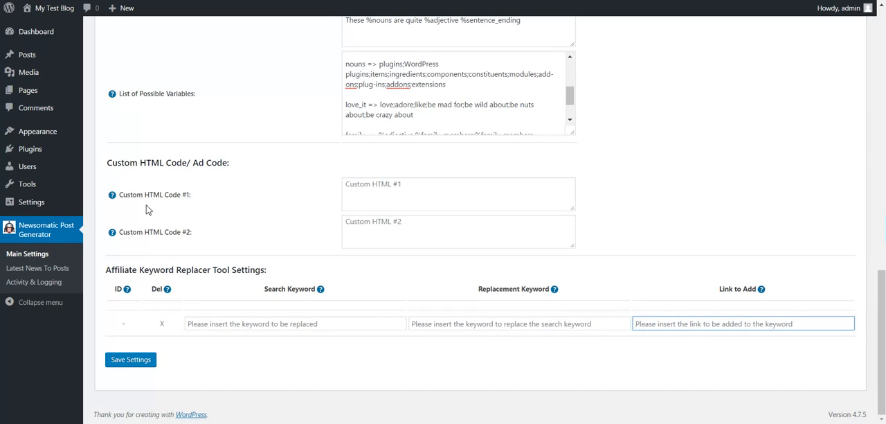
pyautogui.click(486, 327)
pyautogui.click(645, 320)
pyautogui.click(520, 324)
pyautogui.click(661, 333)
# Change the article source of the BBC News rule to Wirtschafts Woche in the latest news rules and save the settings
pyautogui.scroll(15, 137, 267)
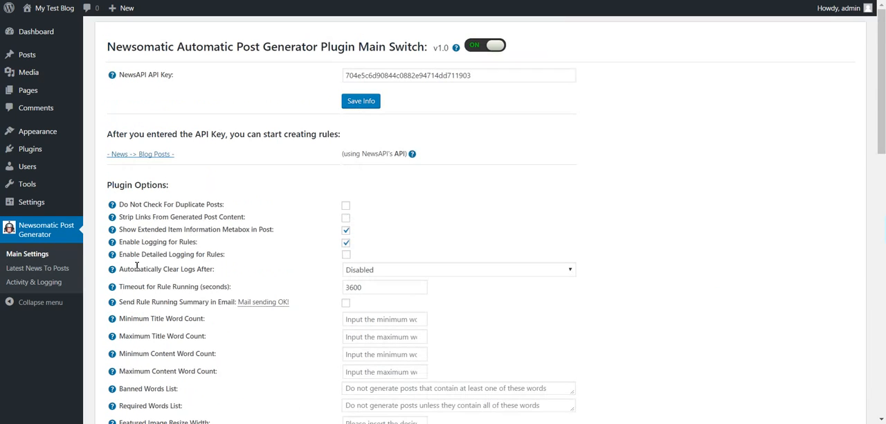
pyautogui.click(30, 270)
pyautogui.click(483, 41)
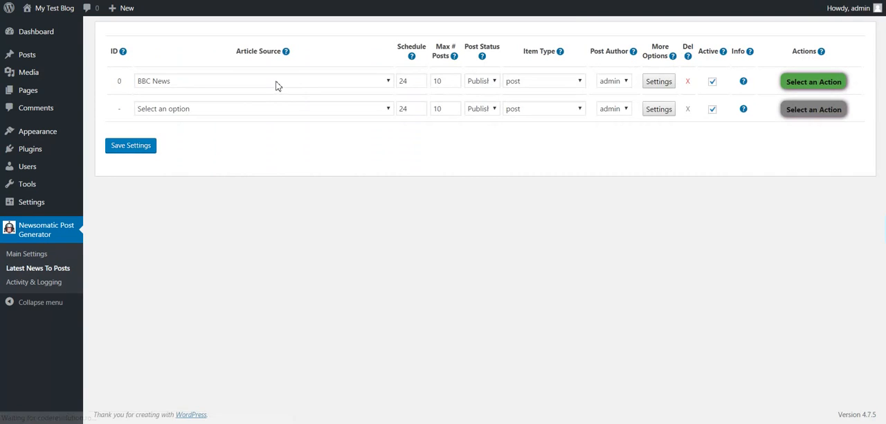
pyautogui.click(248, 81)
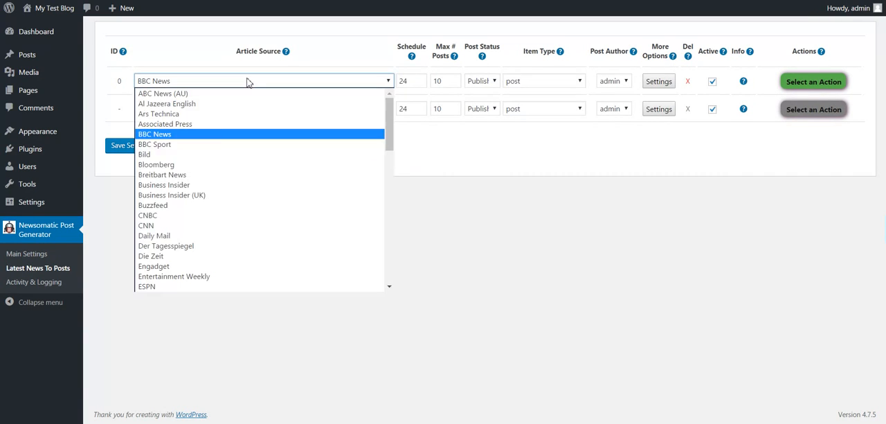
pyautogui.scroll(-15, 206, 164)
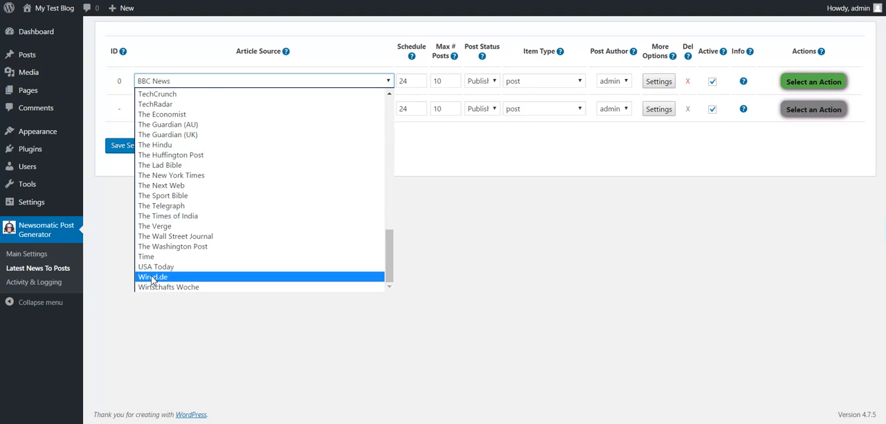
pyautogui.scroll(10, 152, 283)
pyautogui.scroll(8, 152, 280)
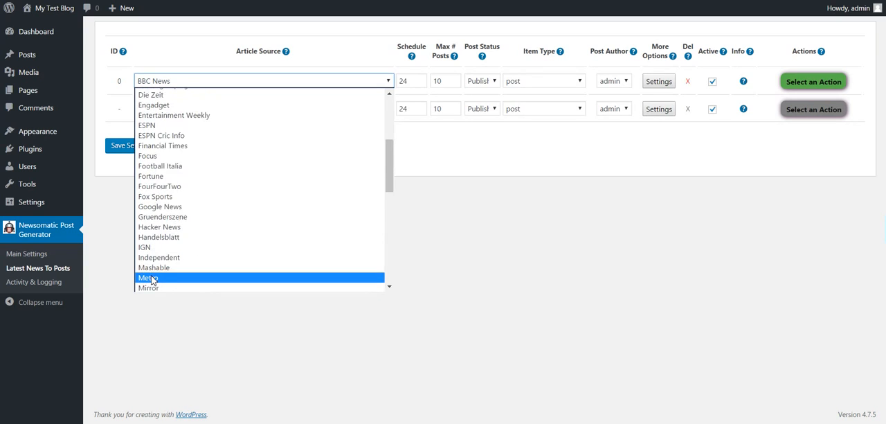
pyautogui.scroll(-15, 152, 280)
pyautogui.scroll(-5, 152, 280)
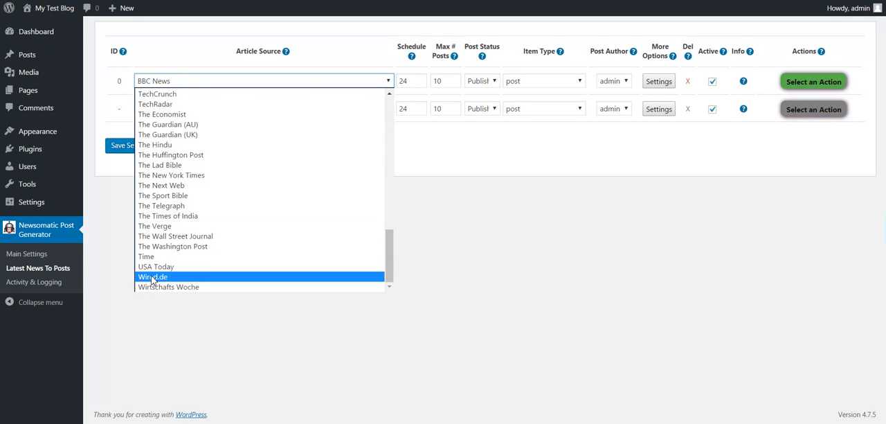
pyautogui.click(153, 287)
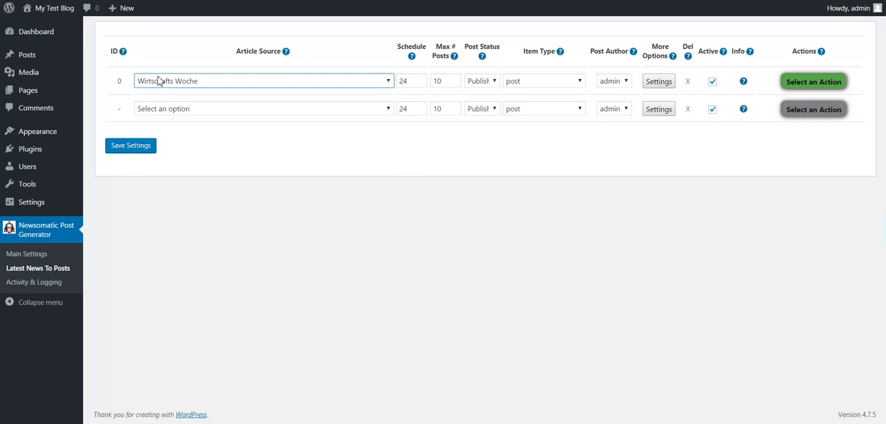
pyautogui.click(129, 147)
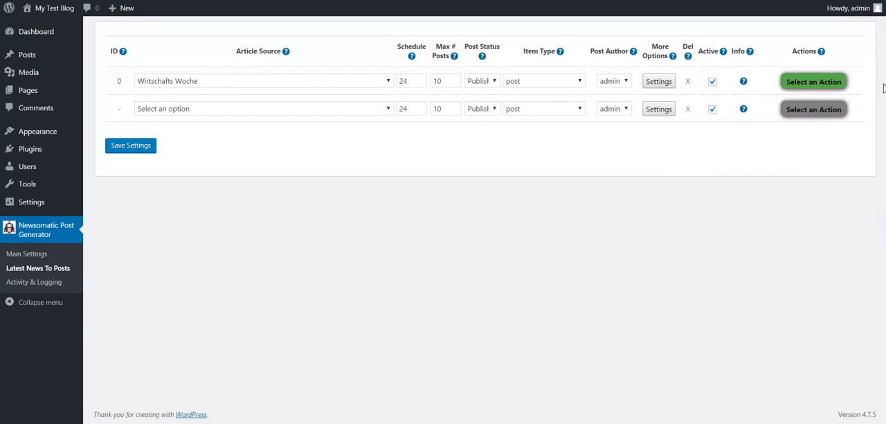
# Run the Wirtschafts Woche rule and confirm its execution
pyautogui.click(793, 84)
pyautogui.click(792, 97)
pyautogui.click(491, 43)
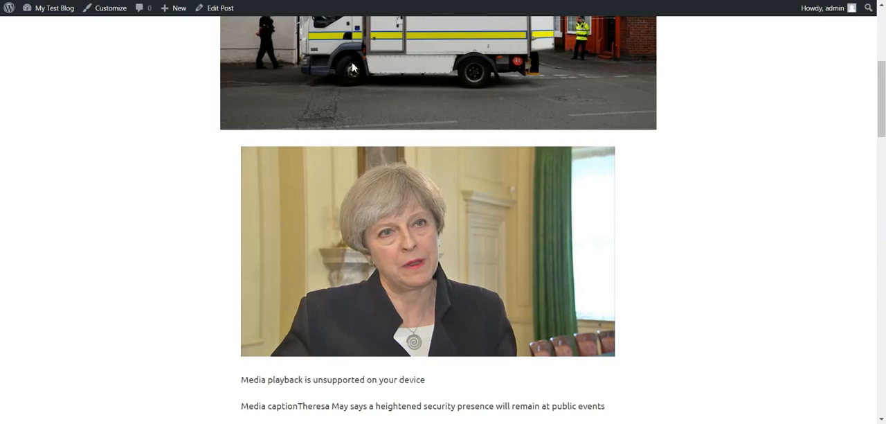
# Go to the blog's home page and read the generated German post about smoking at the workplace
pyautogui.scroll(6, 356, 68)
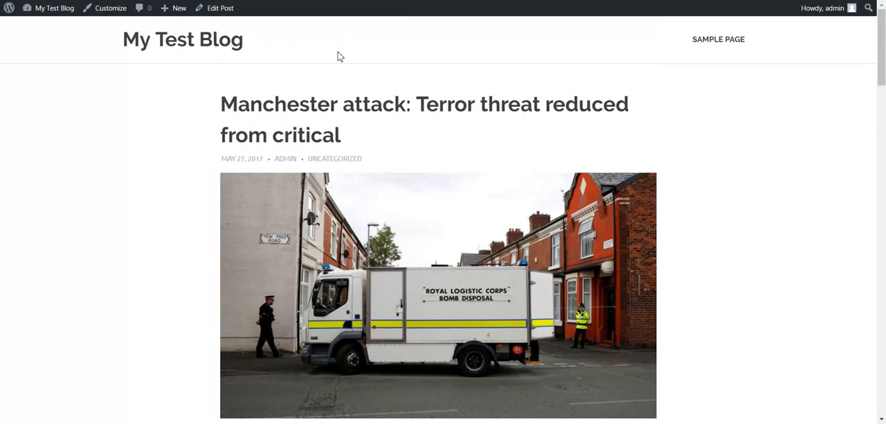
pyautogui.click(234, 40)
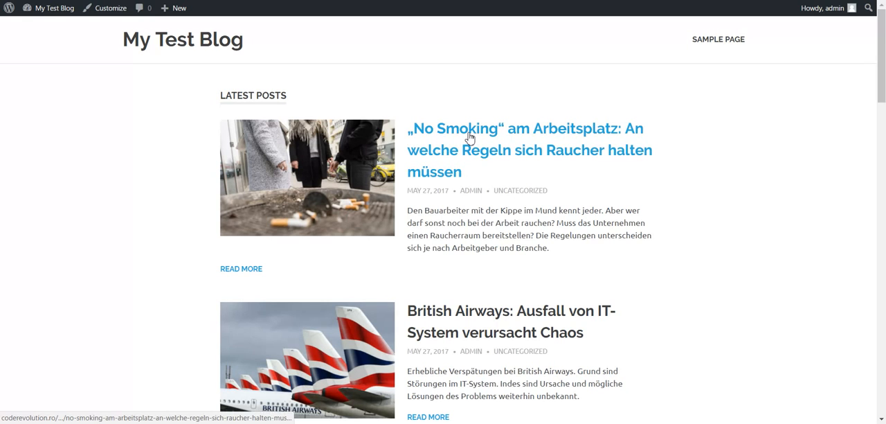
pyautogui.click(469, 137)
pyautogui.scroll(-5, 383, 164)
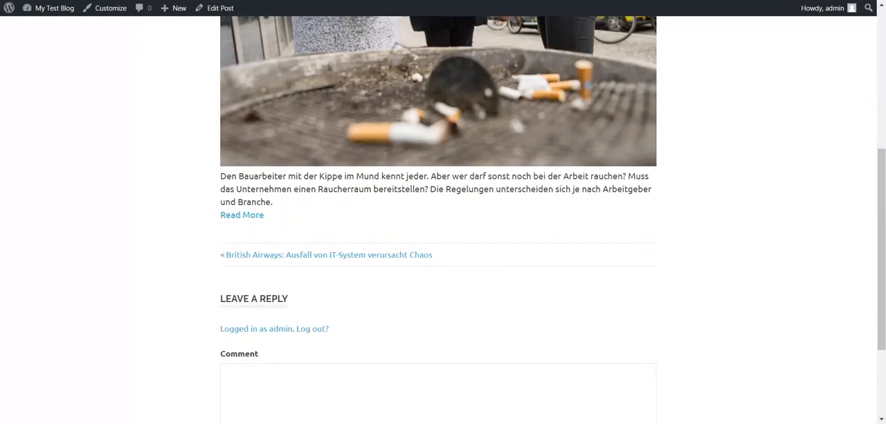
pyautogui.scroll(5, 383, 163)
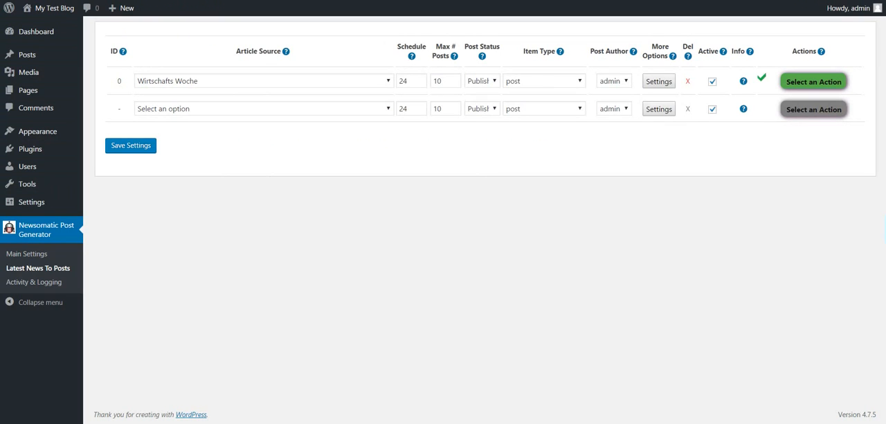
# Return to the Newsomatic plugin's main settings
pyautogui.click(33, 257)
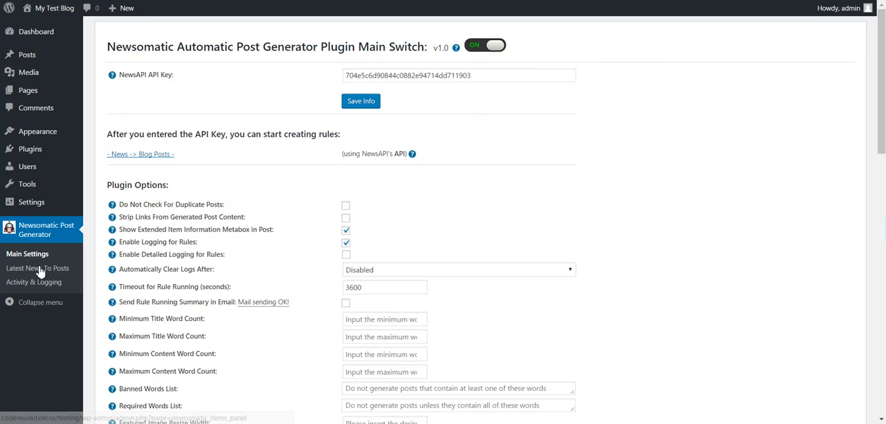